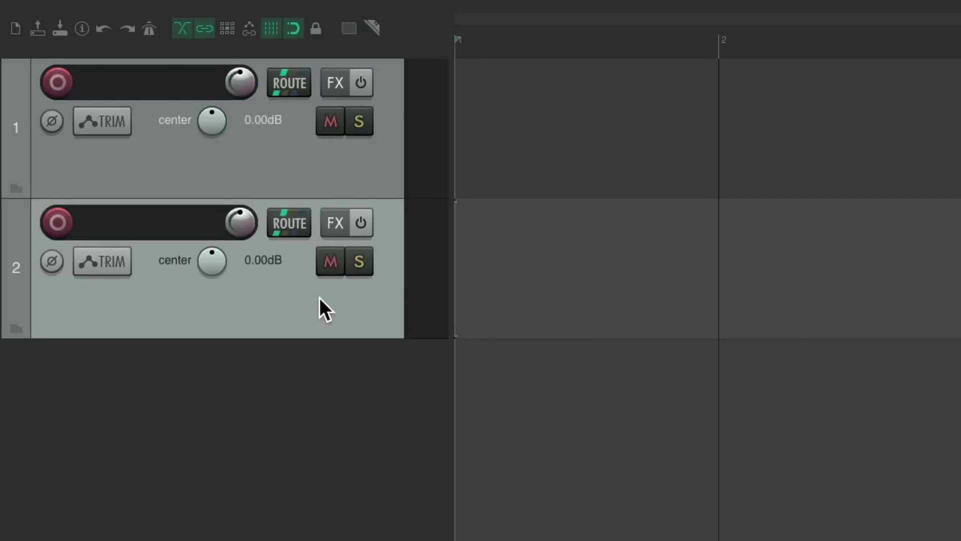
Add three empty tracks at the bottom of the track list
{"action": "double_click", "coordinate": [331, 403]}
{"action": "double_click", "coordinate": [340, 482]}
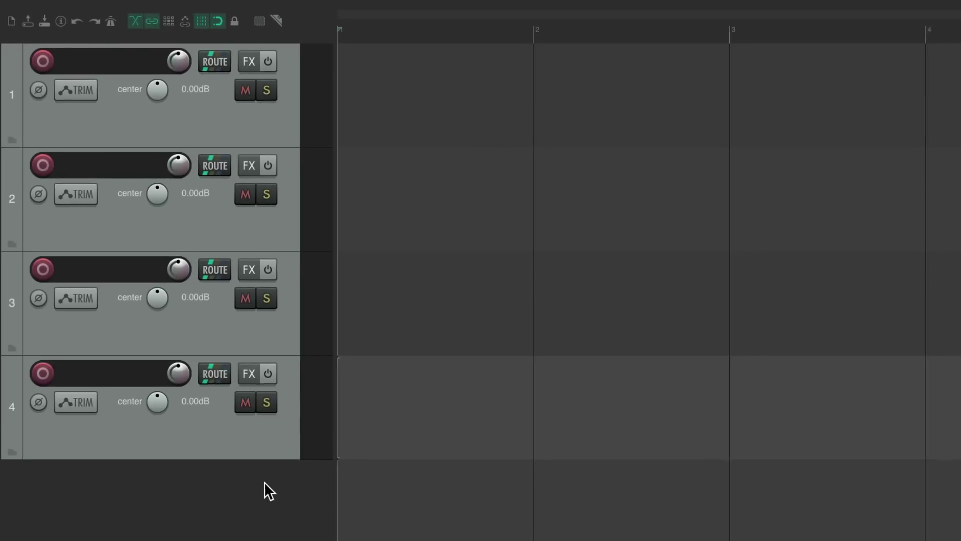
{"action": "double_click", "coordinate": [264, 489]}
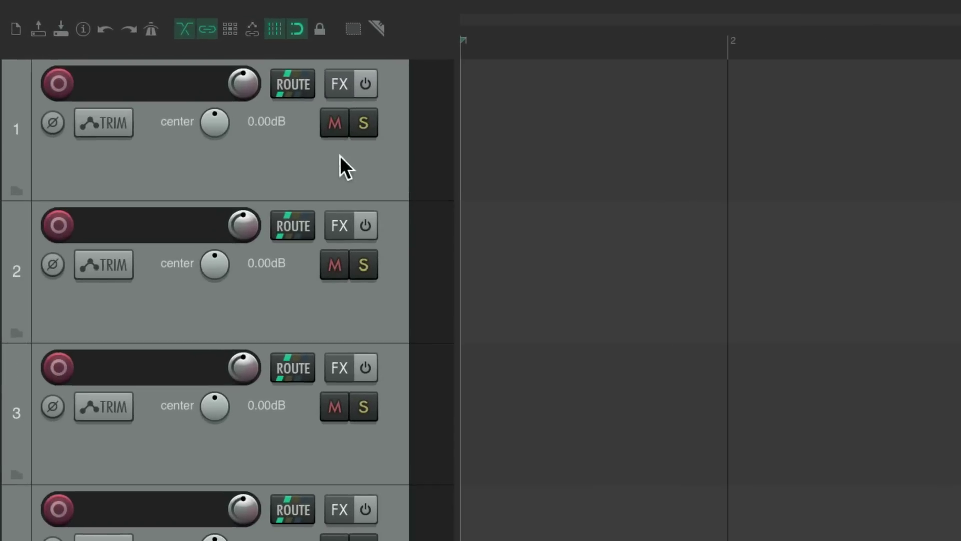
Insert a new empty track right after track 1, then move the selection down to track 2
{"action": "left_click", "coordinate": [243, 119]}
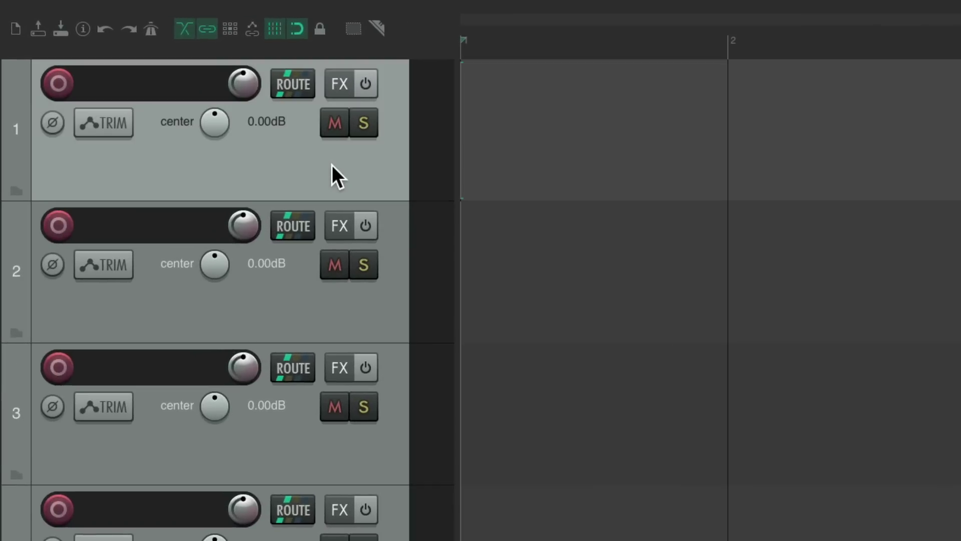
{"action": "right_click", "coordinate": [332, 165]}
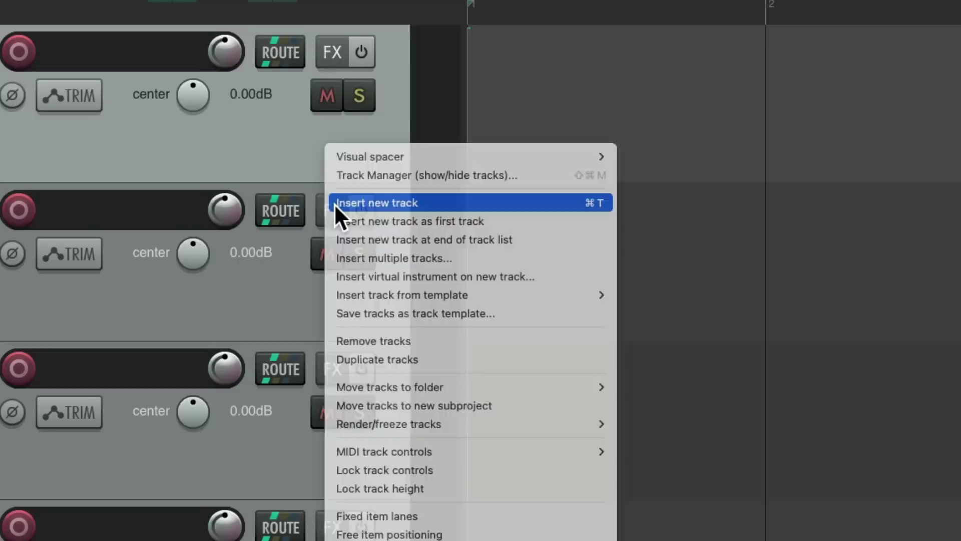
{"action": "left_click", "coordinate": [332, 201]}
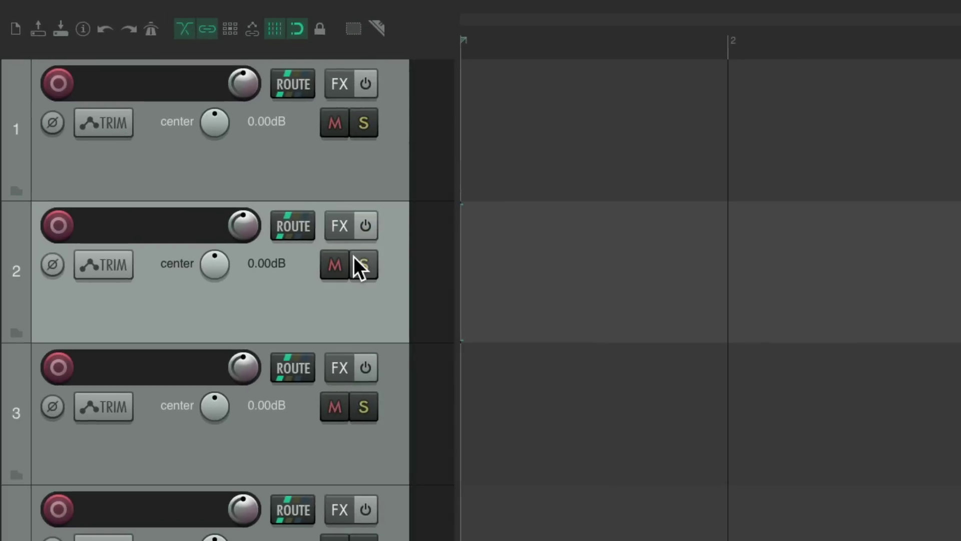
{"action": "right_click", "coordinate": [343, 184]}
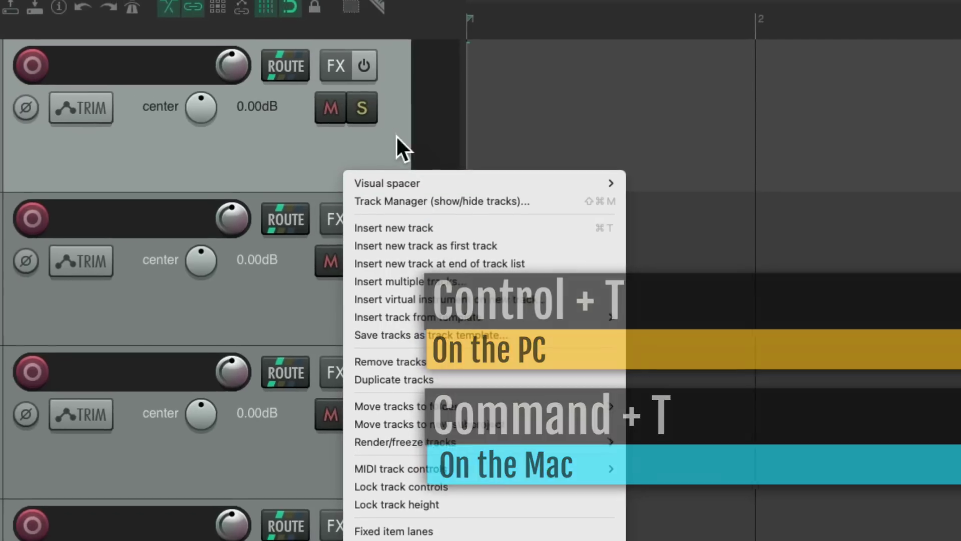
{"action": "left_click", "coordinate": [396, 139]}
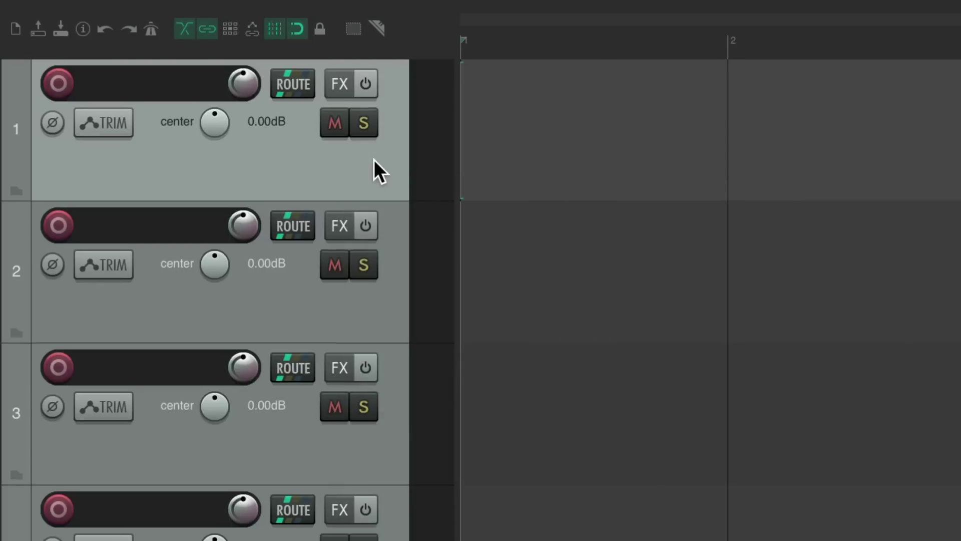
{"action": "key", "text": "Down"}
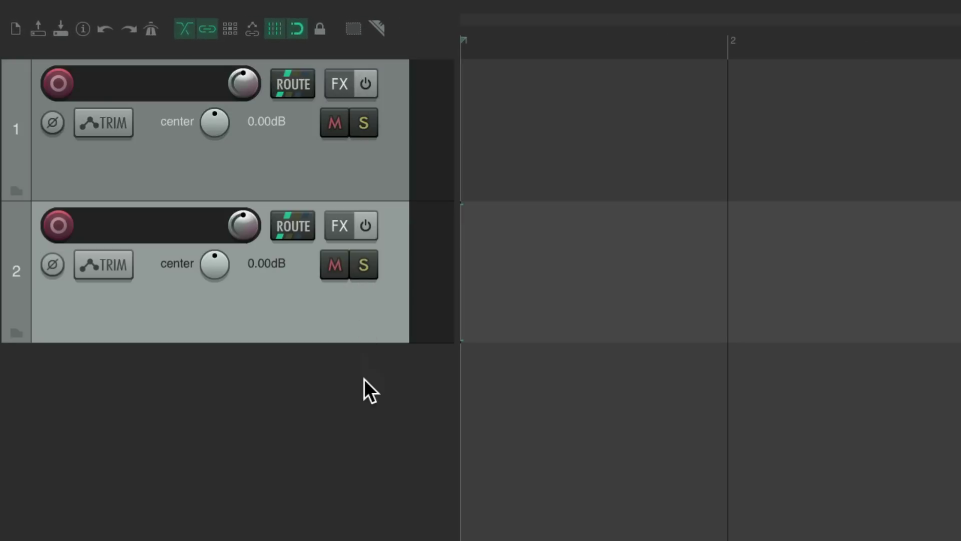
Add a third track, name the tracks 1, 2 and 3, and auto-colour them by name
{"action": "double_click", "coordinate": [365, 379]}
{"action": "double_click", "coordinate": [182, 88]}
{"action": "type", "text": "1"}
{"action": "key", "text": "Tab"}
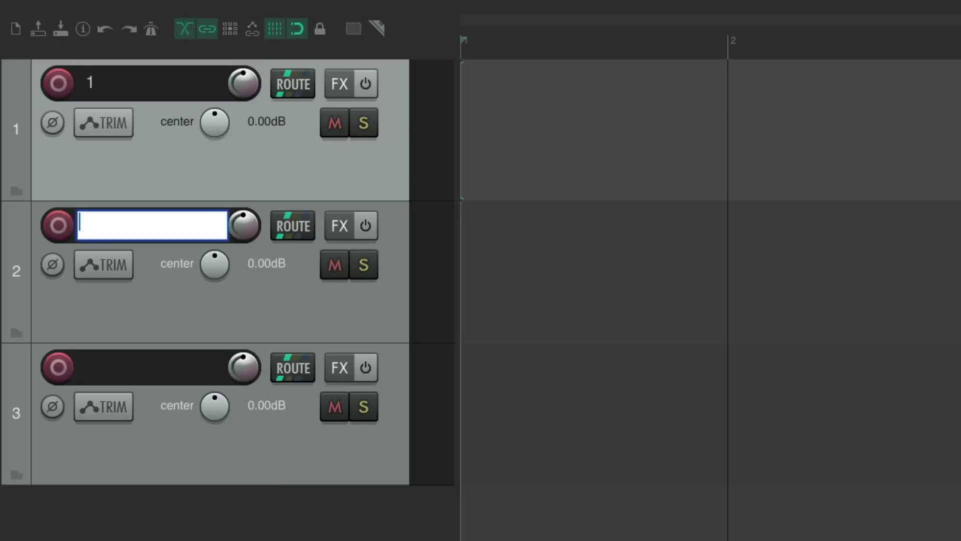
{"action": "type", "text": "2"}
{"action": "key", "text": "Tab"}
{"action": "type", "text": "3"}
{"action": "key", "text": "Return"}
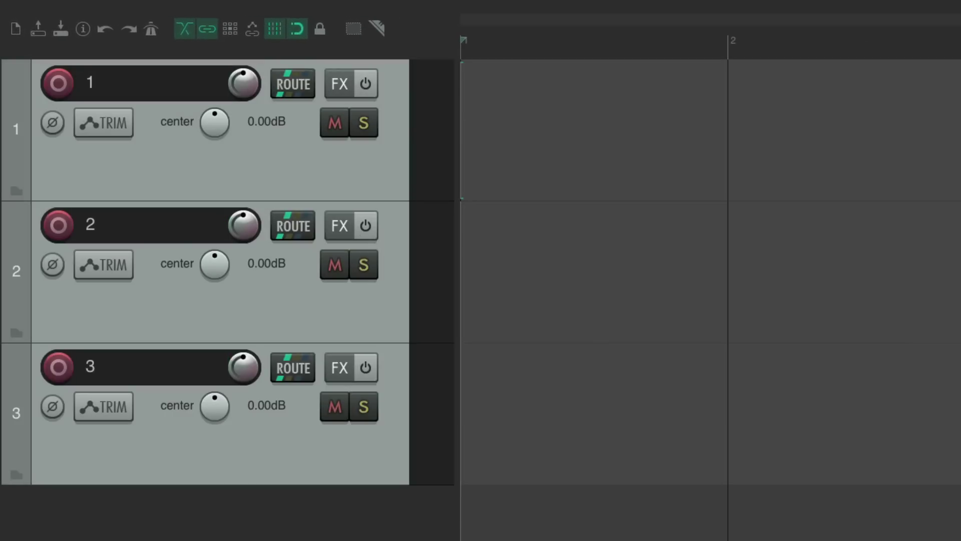
{"action": "key", "text": "ctrl+a"}
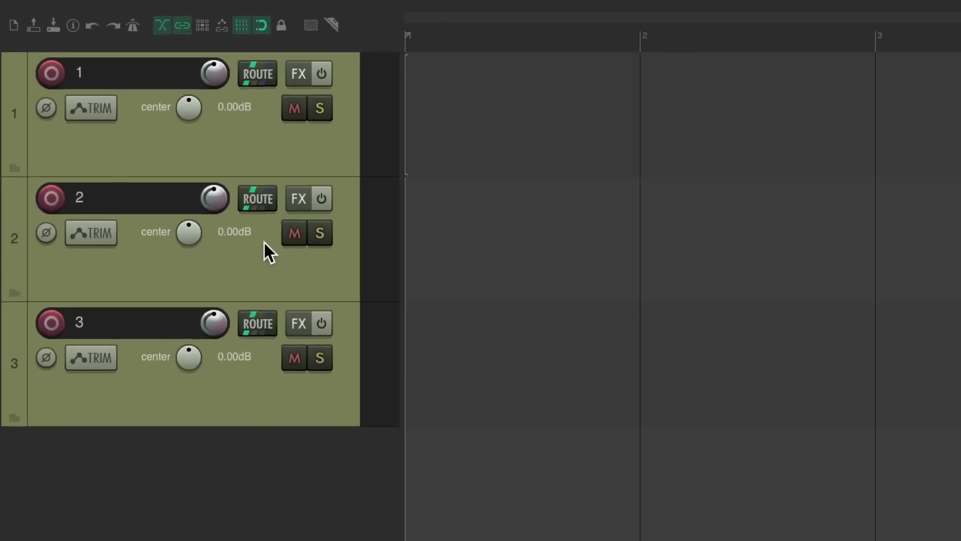
Insert a test track after track 1 with Ctrl+T, drag it to the top, and delete it
{"action": "left_click", "coordinate": [310, 166]}
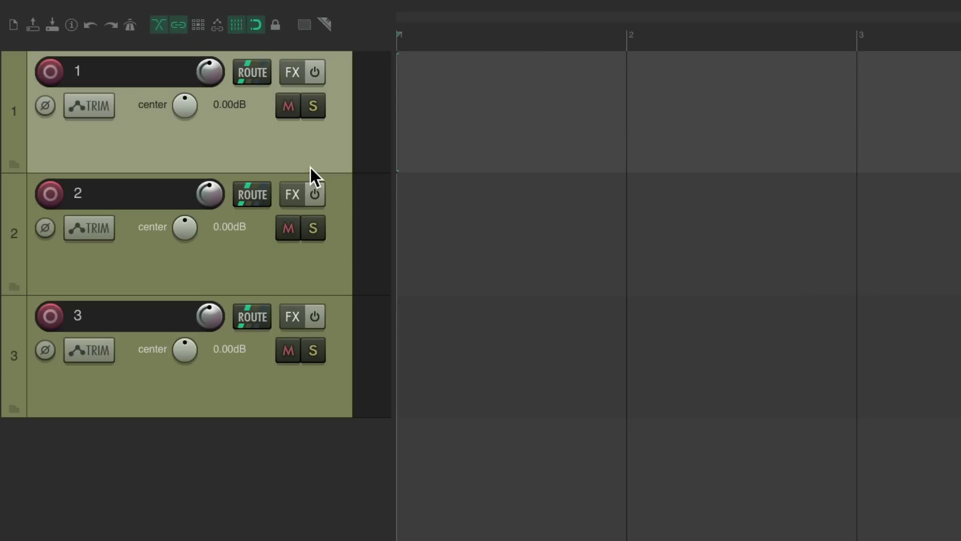
{"action": "key", "text": "ctrl+t"}
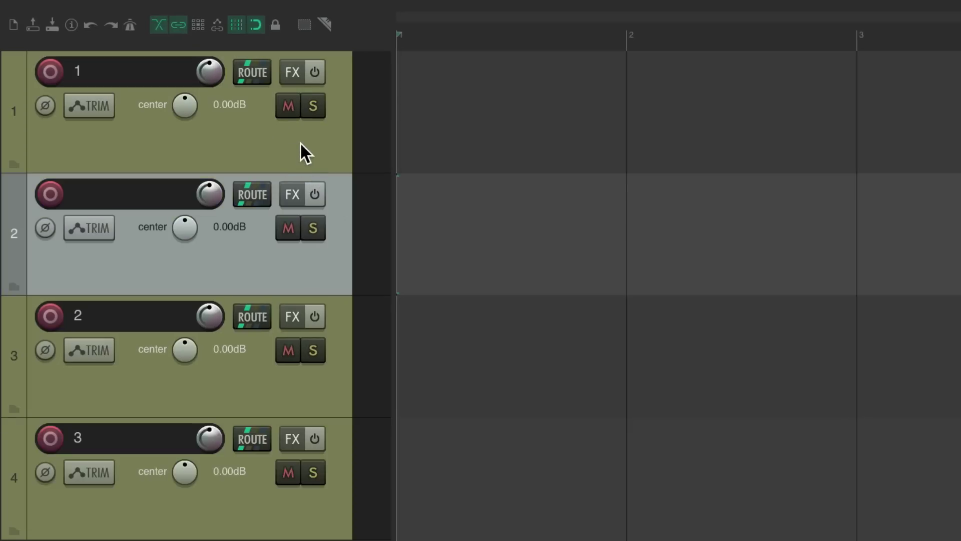
{"action": "left_click_drag", "start_coordinate": [311, 263], "coordinate": [311, 130]}
{"action": "key", "text": "Delete"}
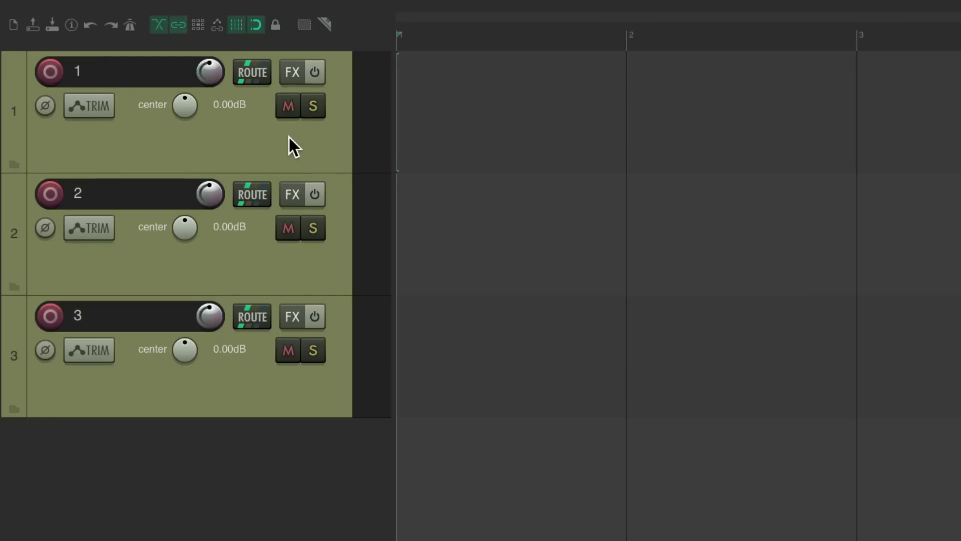
Add and delete a track at the end of the list, then insert a new track as the first track
{"action": "right_click", "coordinate": [289, 138]}
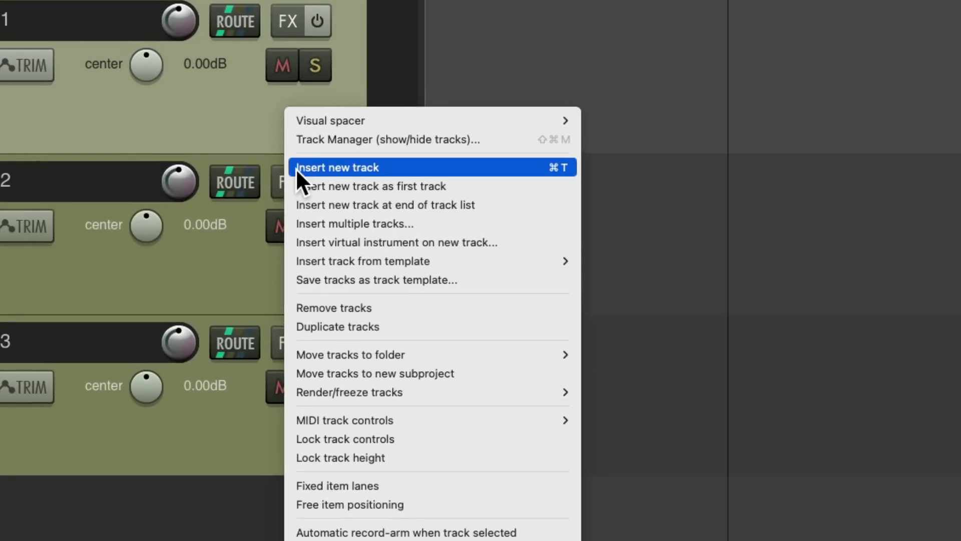
{"action": "left_click", "coordinate": [297, 204]}
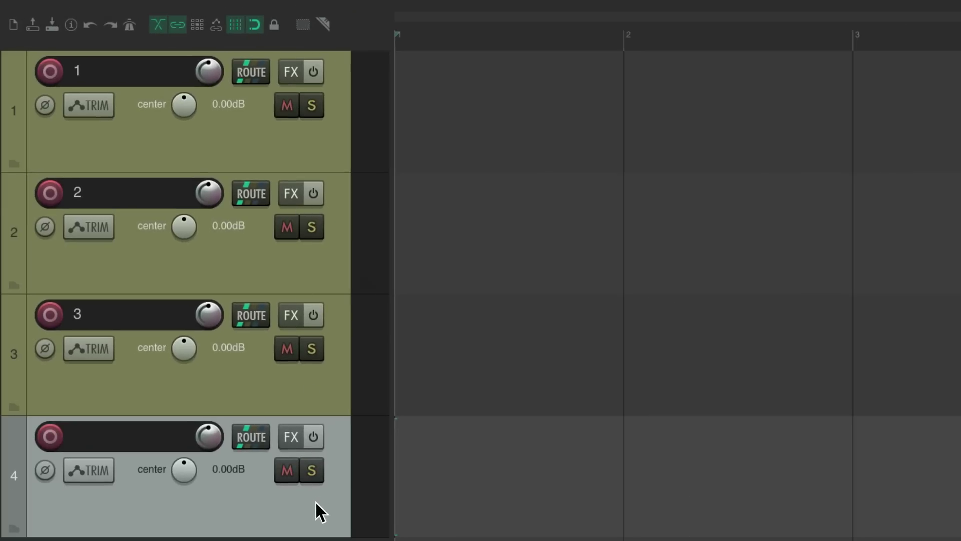
{"action": "key", "text": "Delete"}
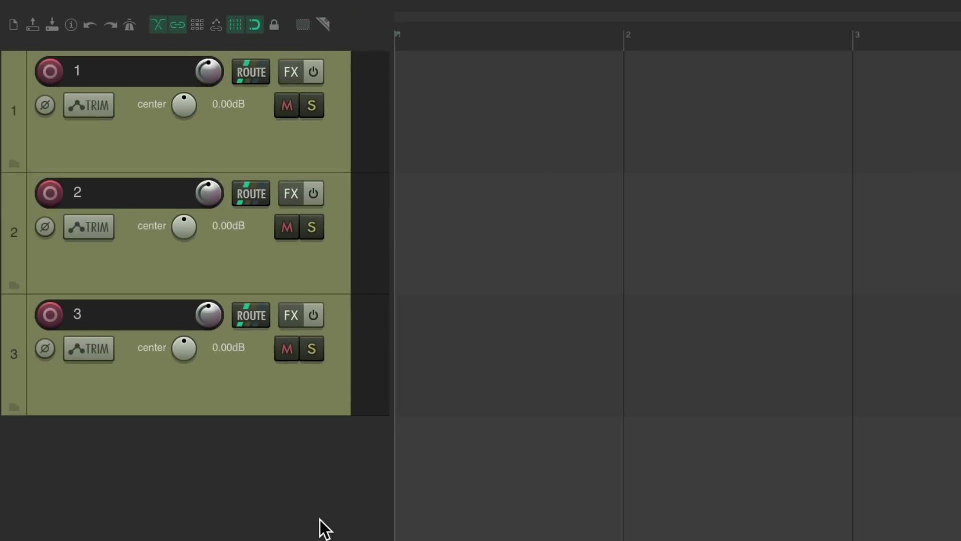
{"action": "right_click", "coordinate": [293, 159]}
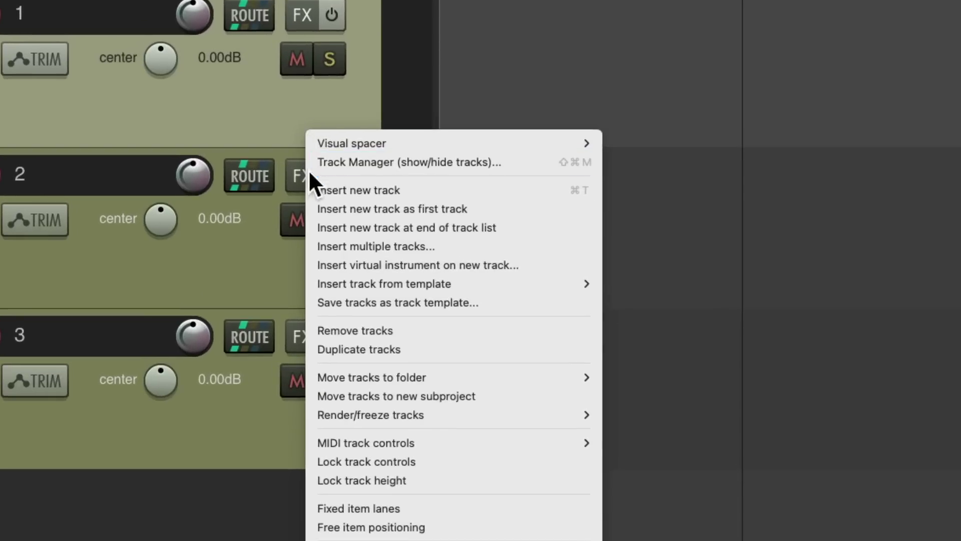
{"action": "left_click", "coordinate": [311, 210]}
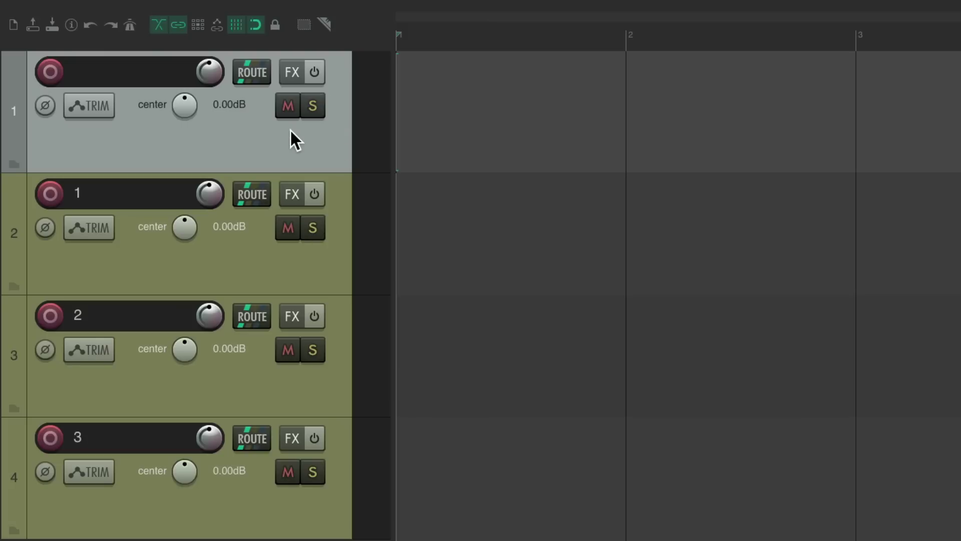
Delete the top track and assign Cmd+T to the 'Track: Insert new track as first track' action
{"action": "key", "text": "Delete"}
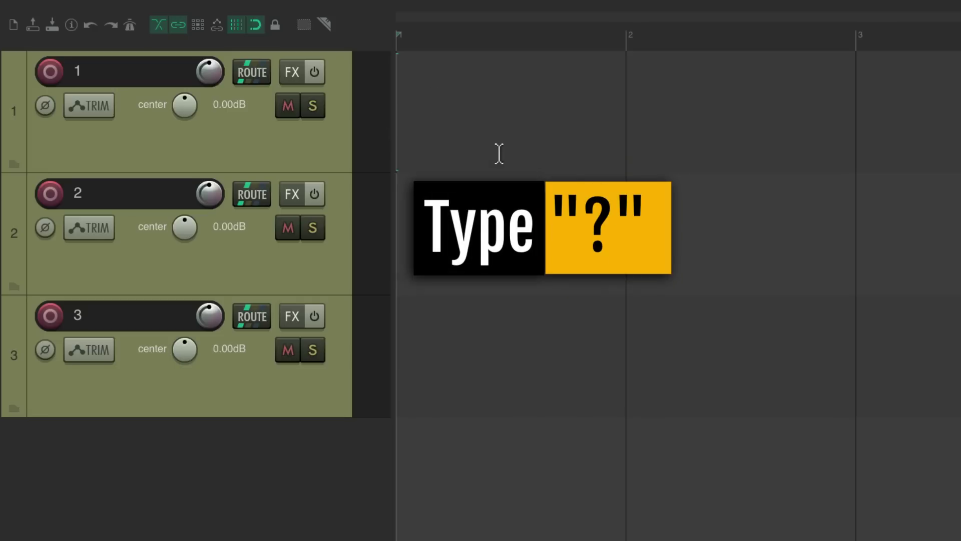
{"action": "key", "text": "shift+slash"}
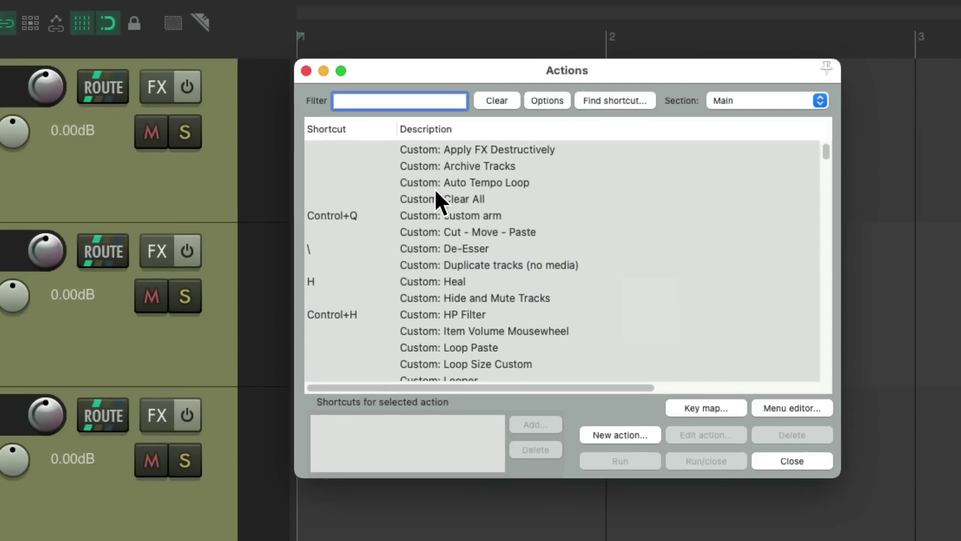
{"action": "type", "text": "Insert track"}
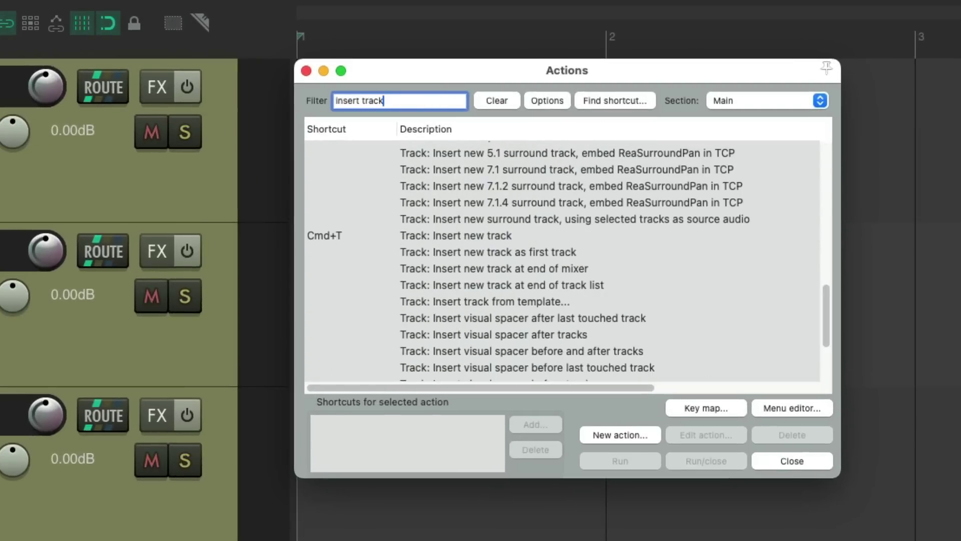
{"action": "left_click", "coordinate": [550, 240]}
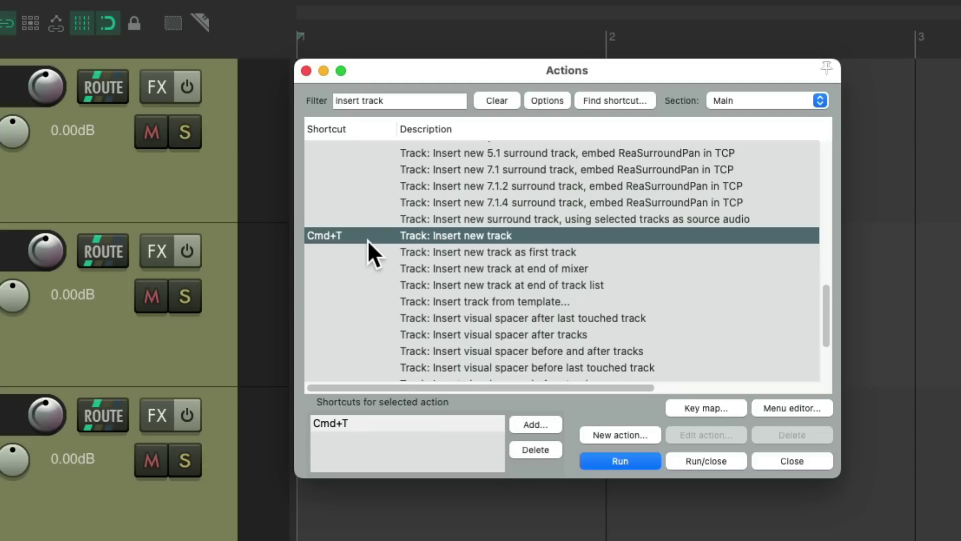
{"action": "left_click", "coordinate": [428, 253]}
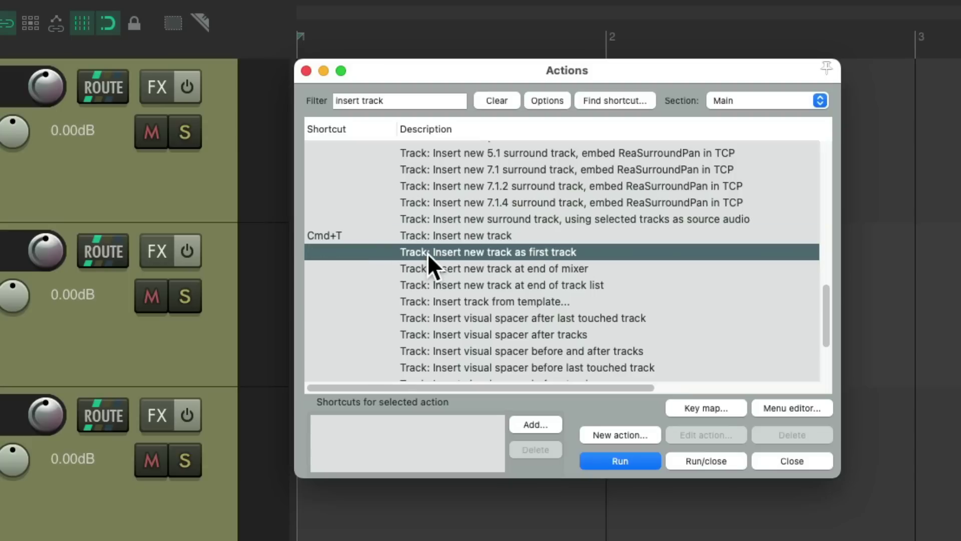
{"action": "left_click", "coordinate": [540, 423]}
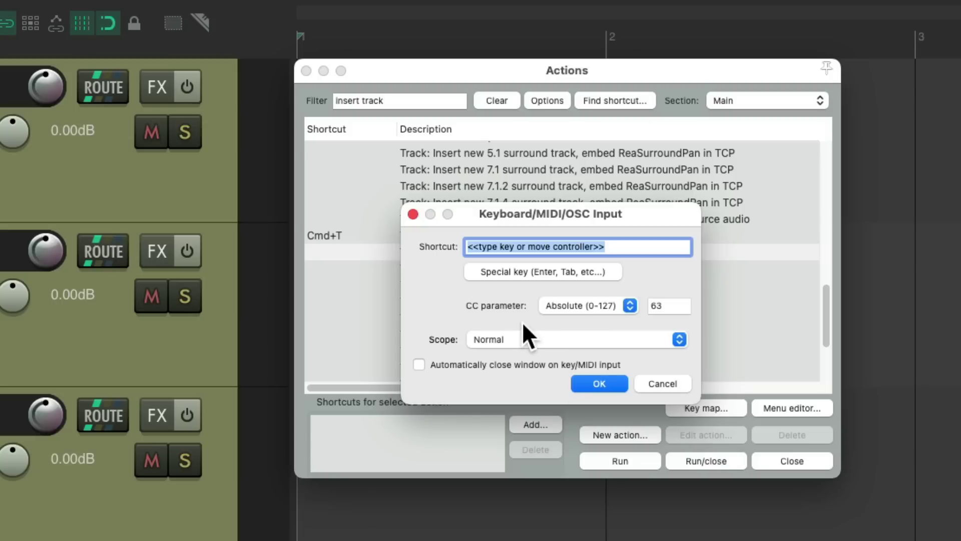
{"action": "key", "text": "super+t"}
{"action": "key", "text": "Return"}
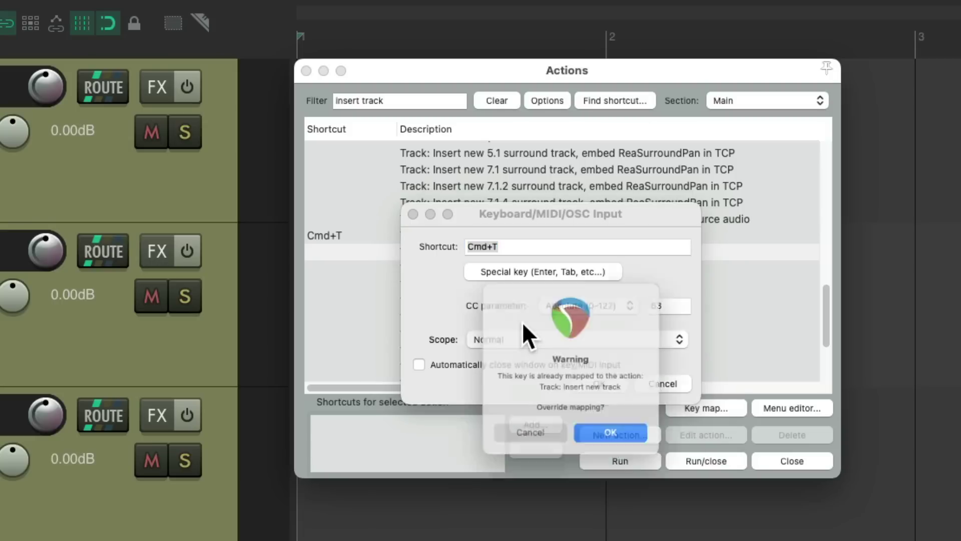
{"action": "key", "text": "Return"}
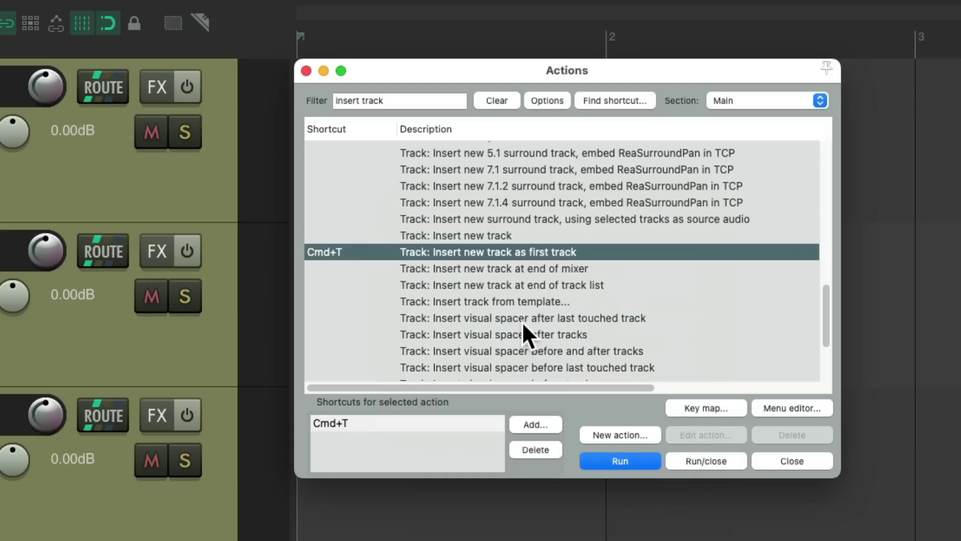
{"action": "key", "text": "Escape"}
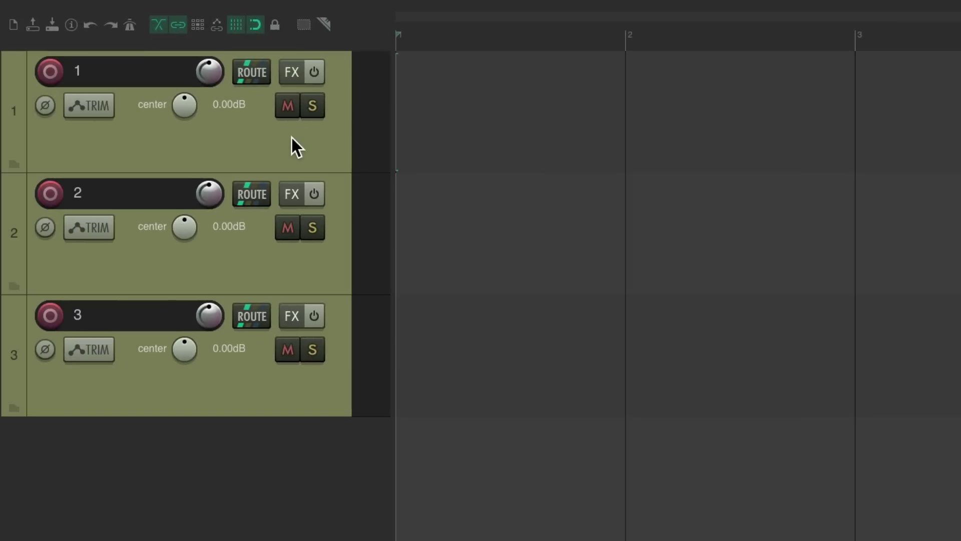
Insert a new top track with Cmd+T, then undo and redo it
{"action": "key", "text": "super+t"}
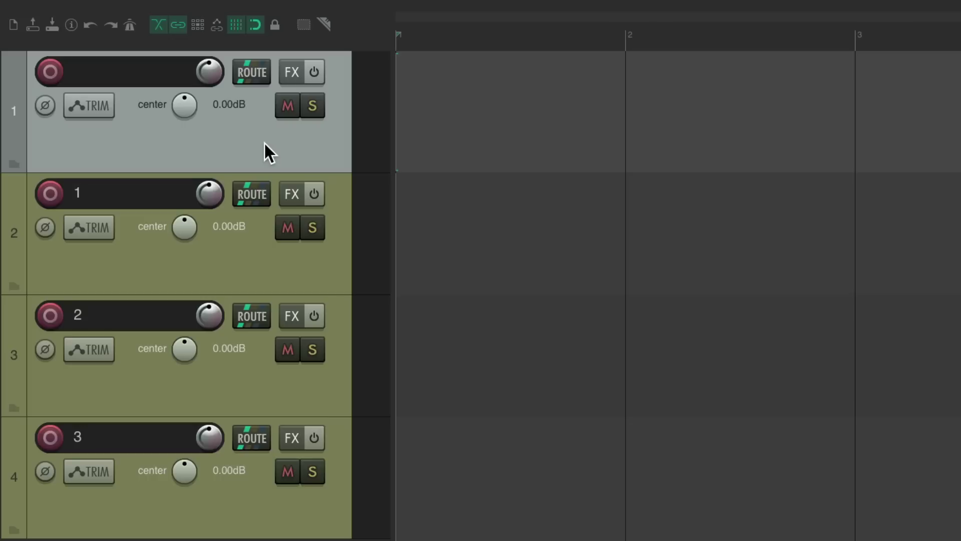
{"action": "key", "text": "super+z"}
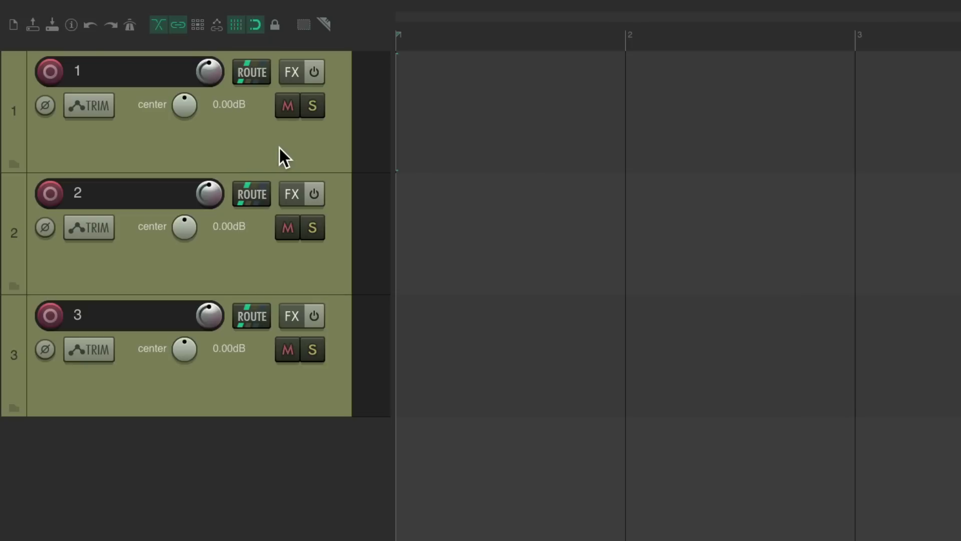
{"action": "key", "text": "super+shift+z"}
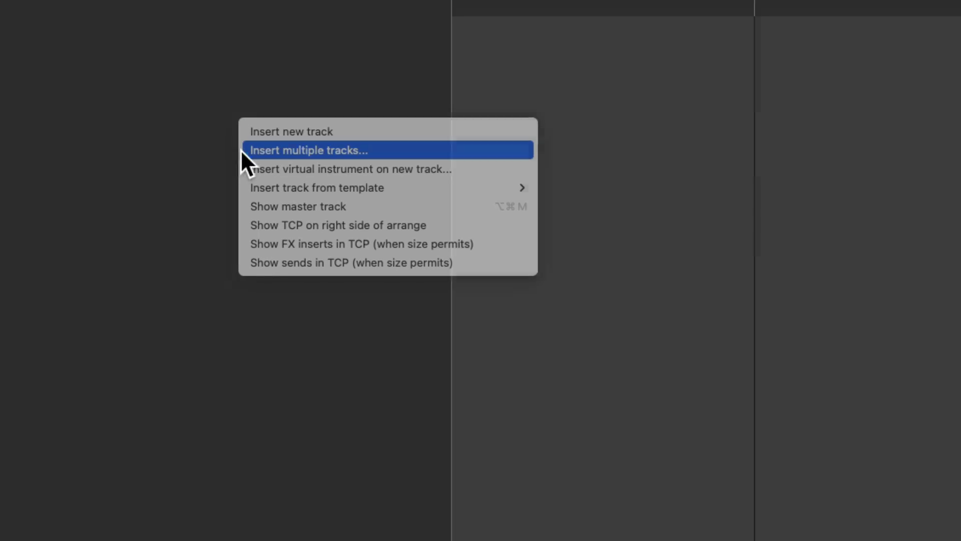
Insert 4 tracks at once with the base name Vocal
{"action": "left_click", "coordinate": [242, 151]}
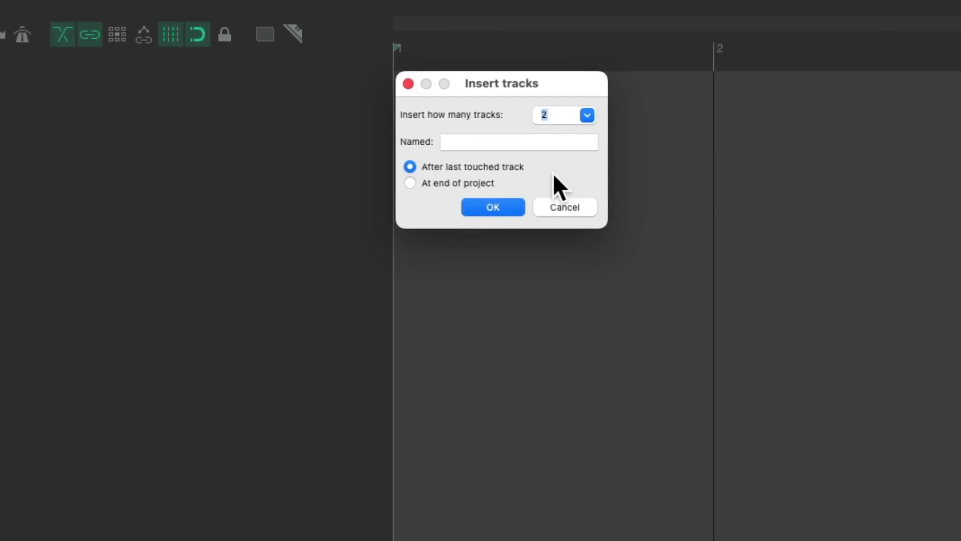
{"action": "left_click", "coordinate": [587, 115]}
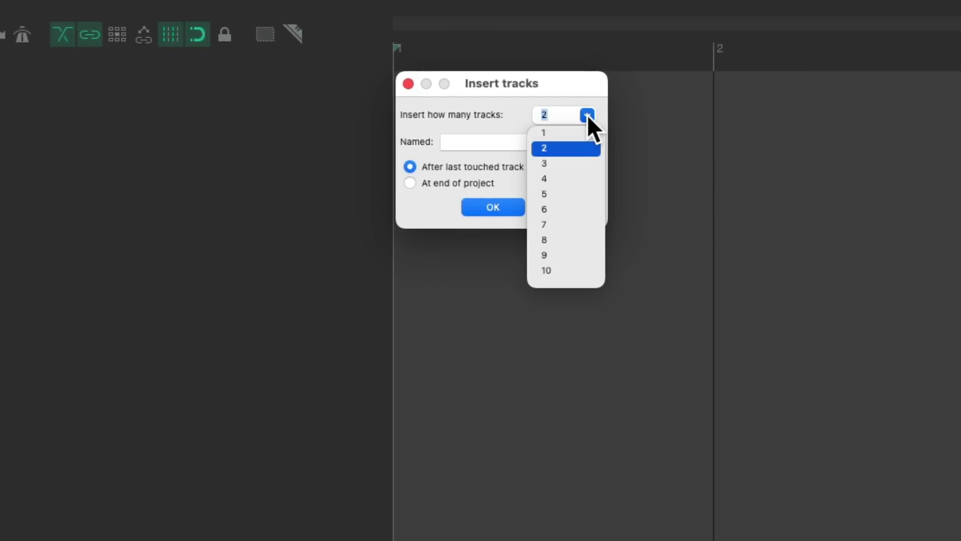
{"action": "left_click", "coordinate": [562, 175]}
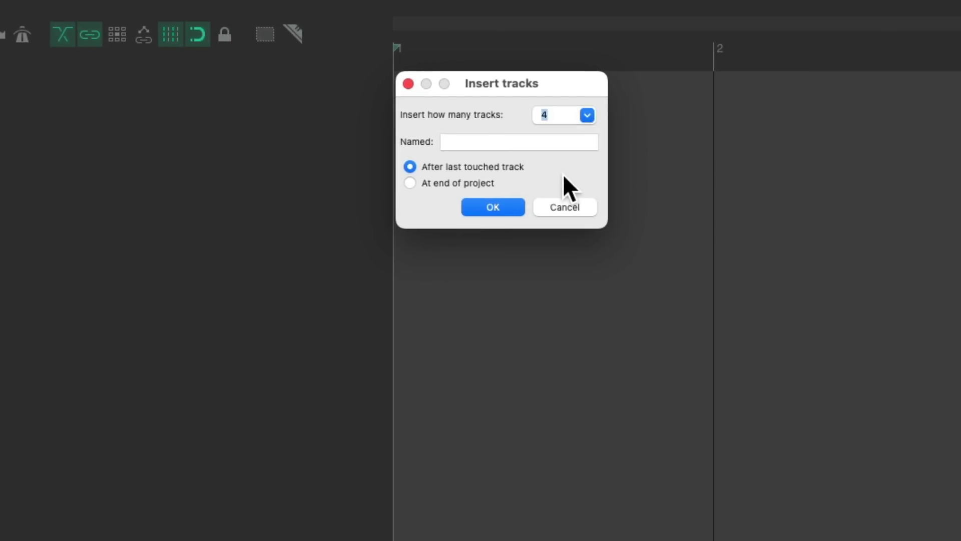
{"action": "left_click", "coordinate": [525, 141]}
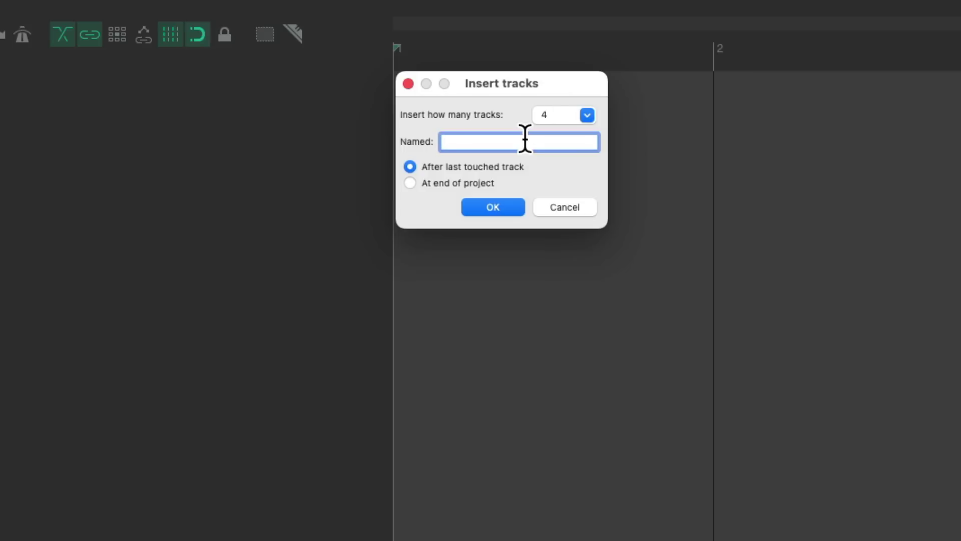
{"action": "type", "text": "Vocal"}
{"action": "left_click", "coordinate": [504, 208]}
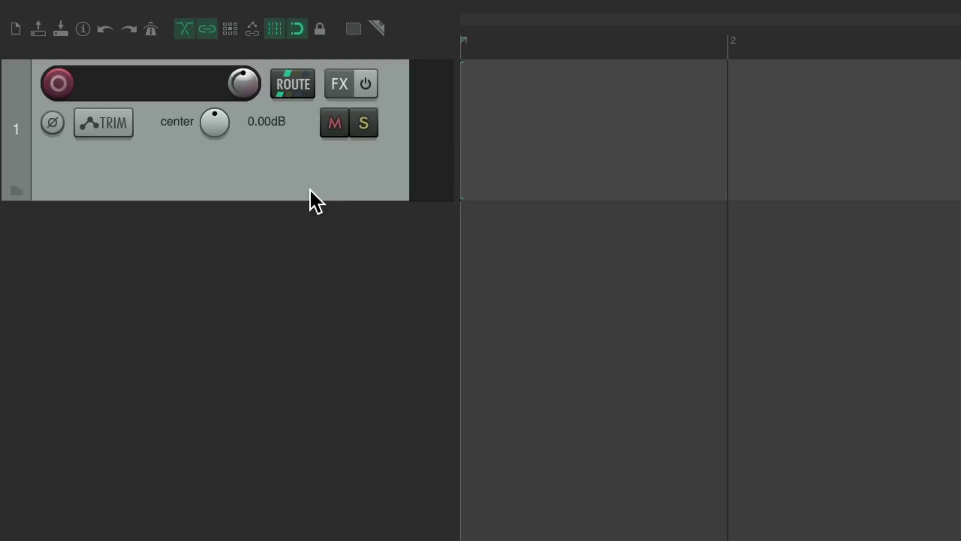
Record-arm track 1 and set its input to MIDI: All MIDI Inputs, All channels
{"action": "left_click", "coordinate": [60, 84]}
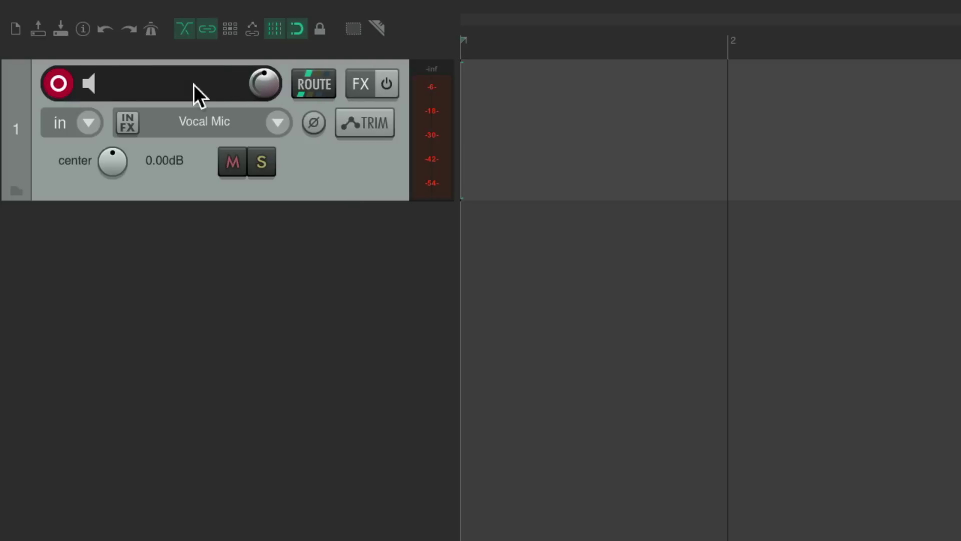
{"action": "left_click", "coordinate": [276, 121]}
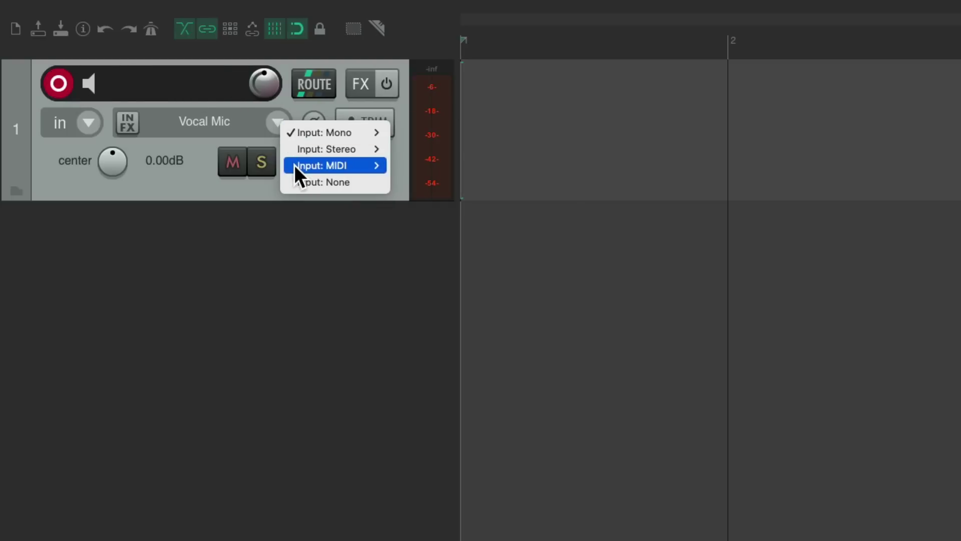
{"action": "left_click", "coordinate": [396, 166]}
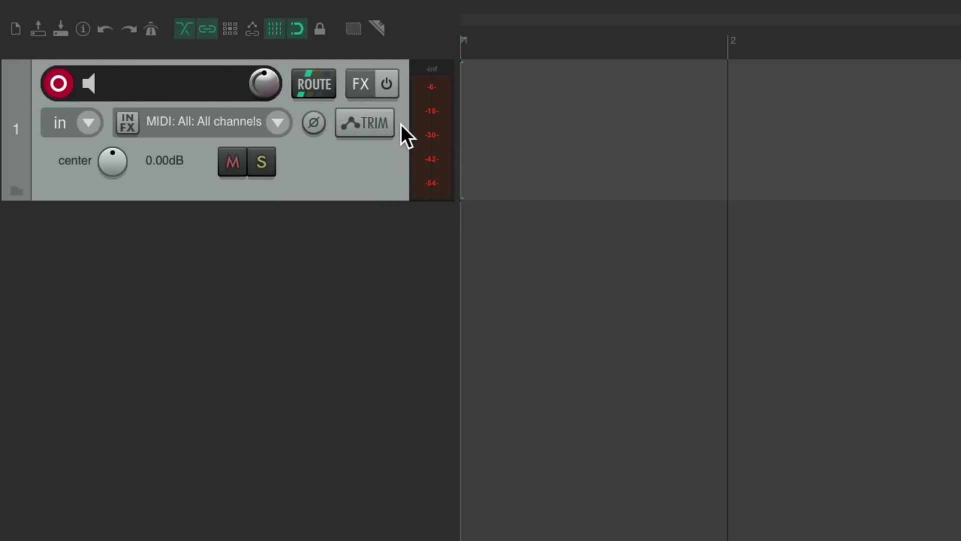
Add VSTi: Sitala (Decomposer) from the Instruments category to track 1's FX chain
{"action": "left_click", "coordinate": [364, 85]}
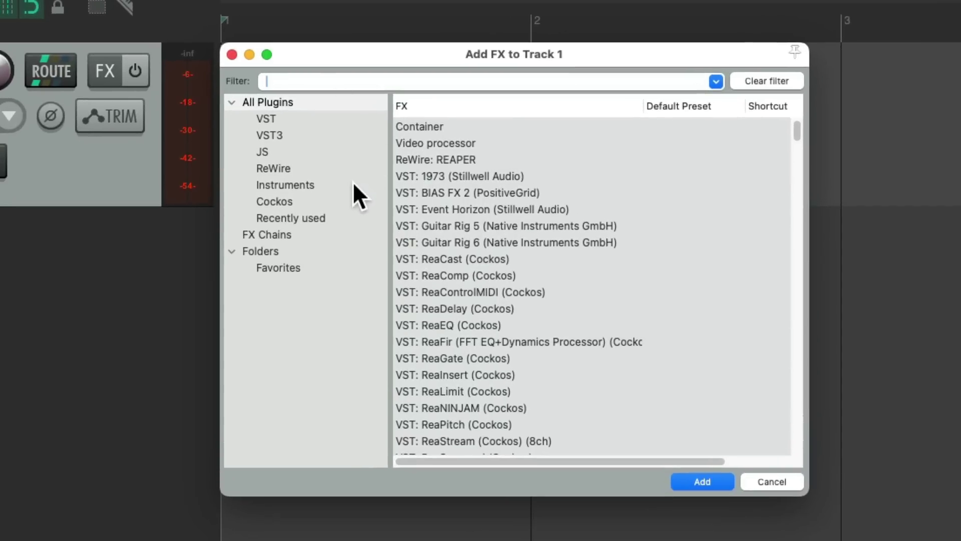
{"action": "left_click", "coordinate": [565, 182]}
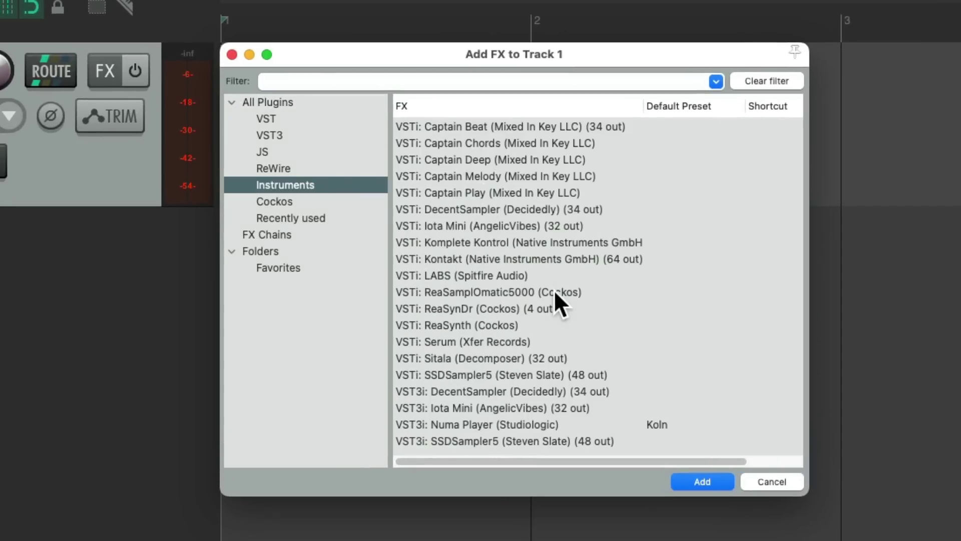
{"action": "left_click", "coordinate": [580, 358]}
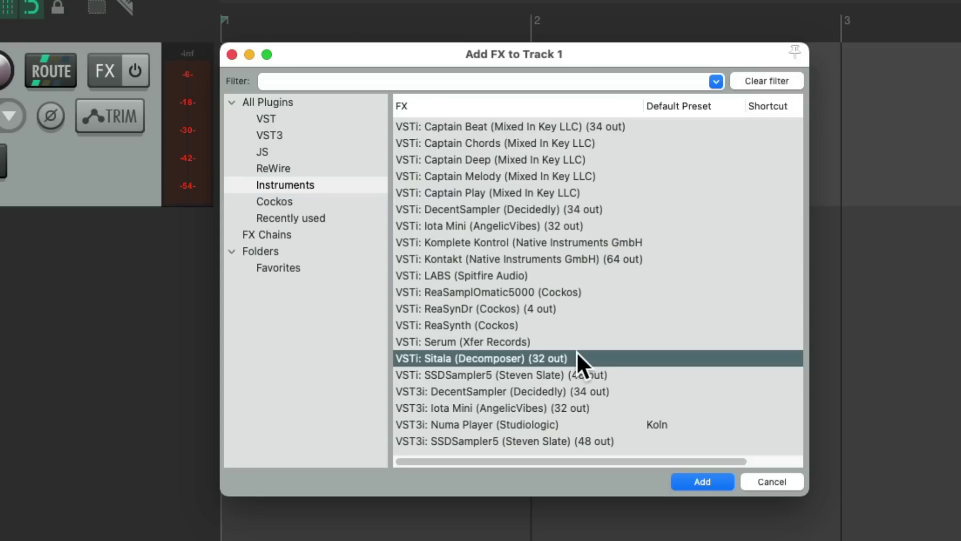
{"action": "double_click", "coordinate": [541, 355]}
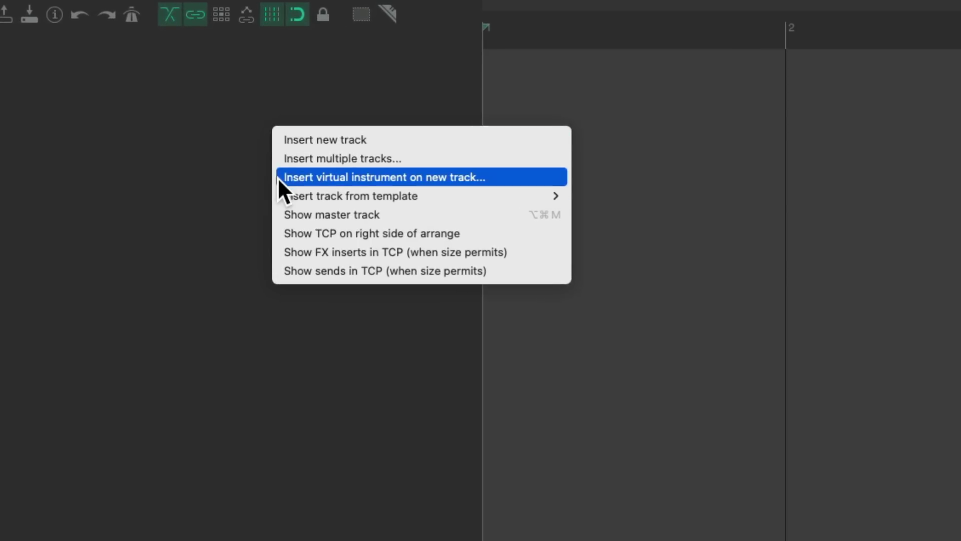
Insert a new virtual-instrument track running VSTi: Sitala
{"action": "left_click", "coordinate": [380, 175]}
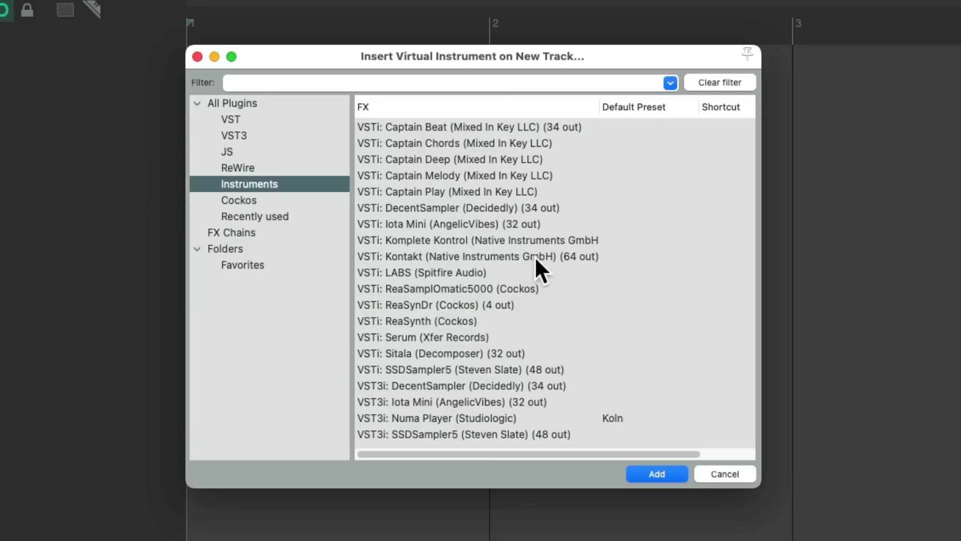
{"action": "left_click", "coordinate": [482, 354]}
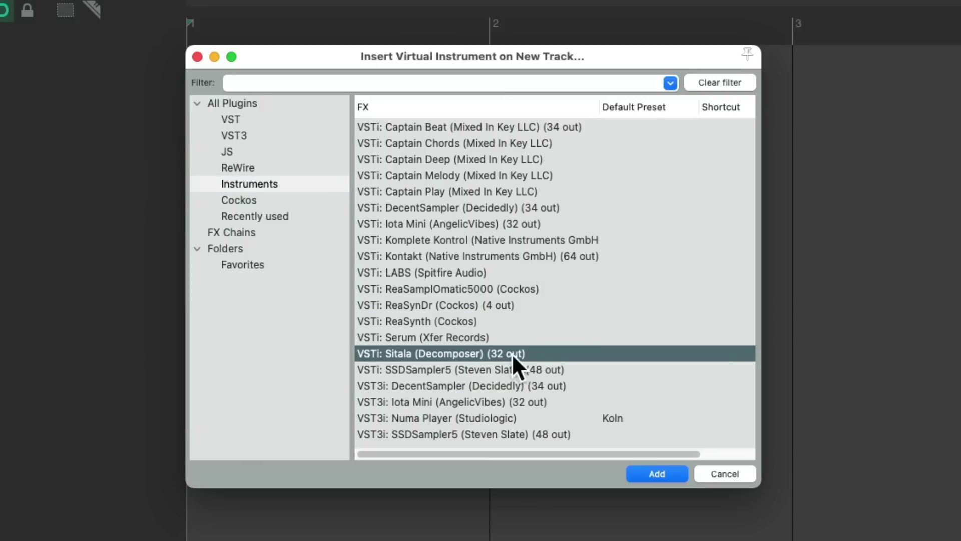
{"action": "double_click", "coordinate": [543, 354]}
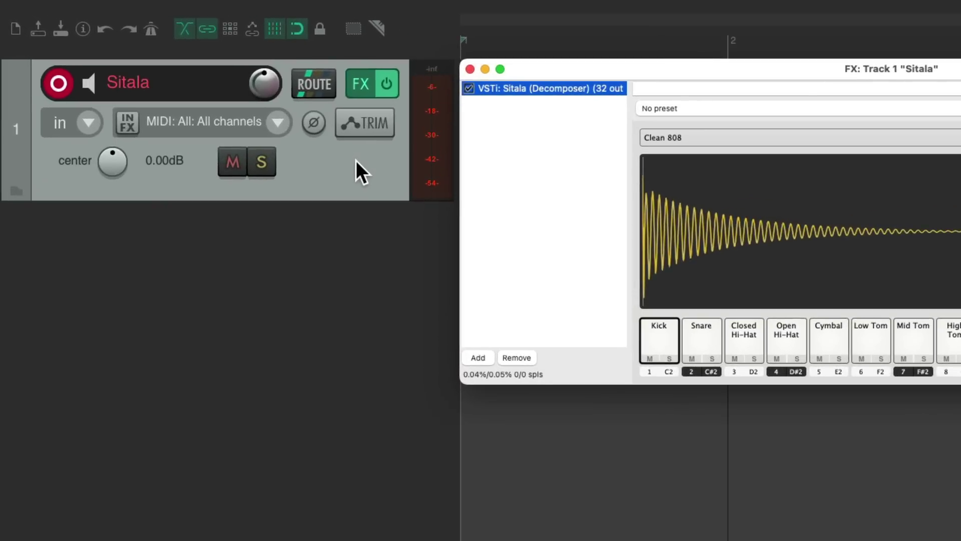
Save the Sitala track as a track template named 'Sitala'
{"action": "right_click", "coordinate": [257, 116]}
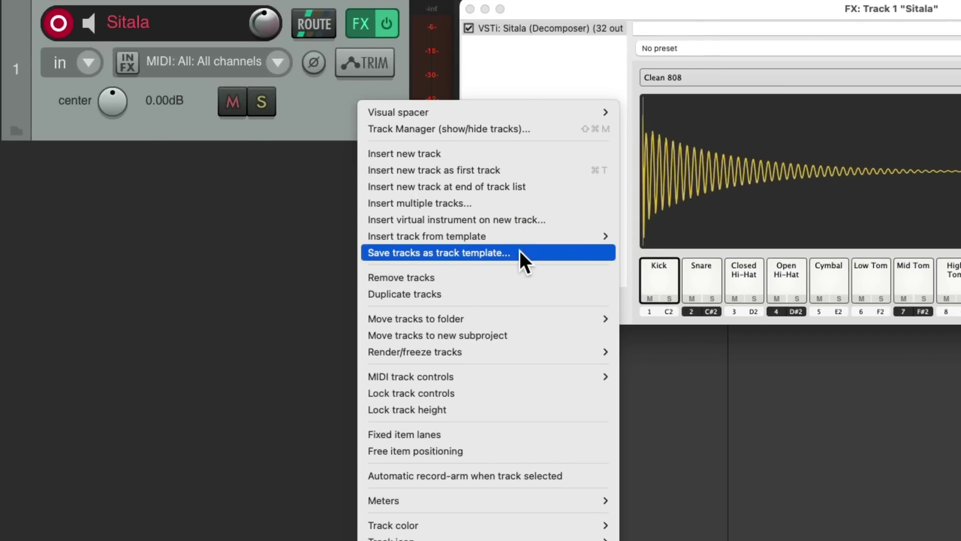
{"action": "left_click", "coordinate": [520, 251]}
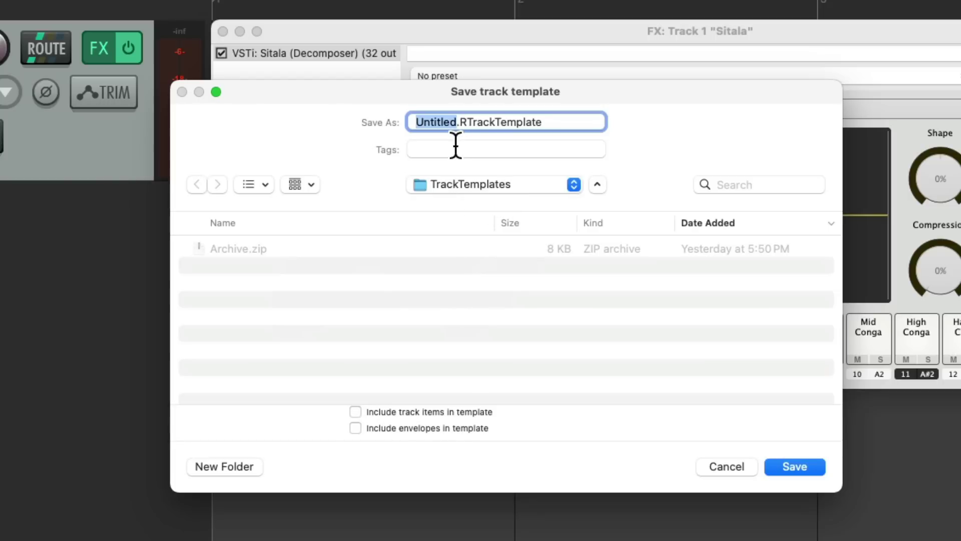
{"action": "type", "text": "Sitala"}
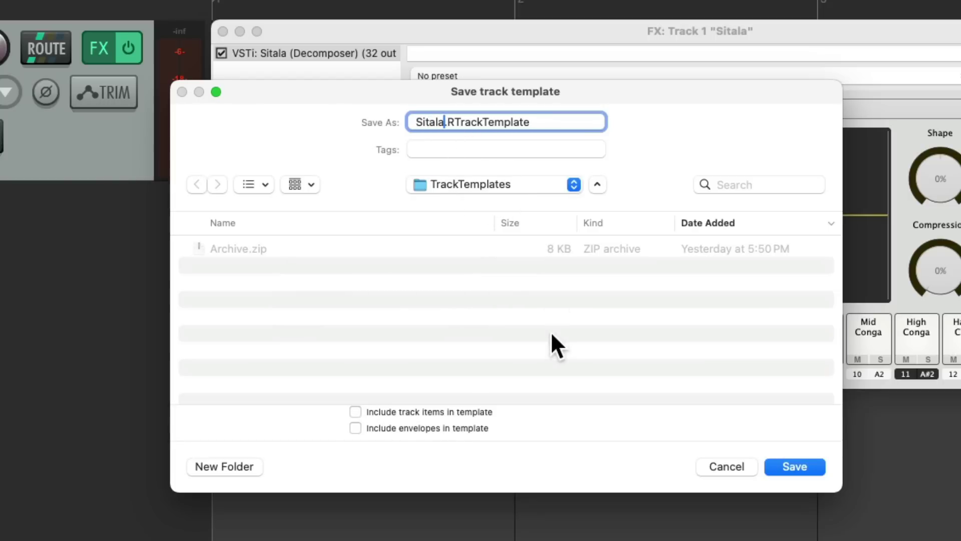
{"action": "key", "text": "Return"}
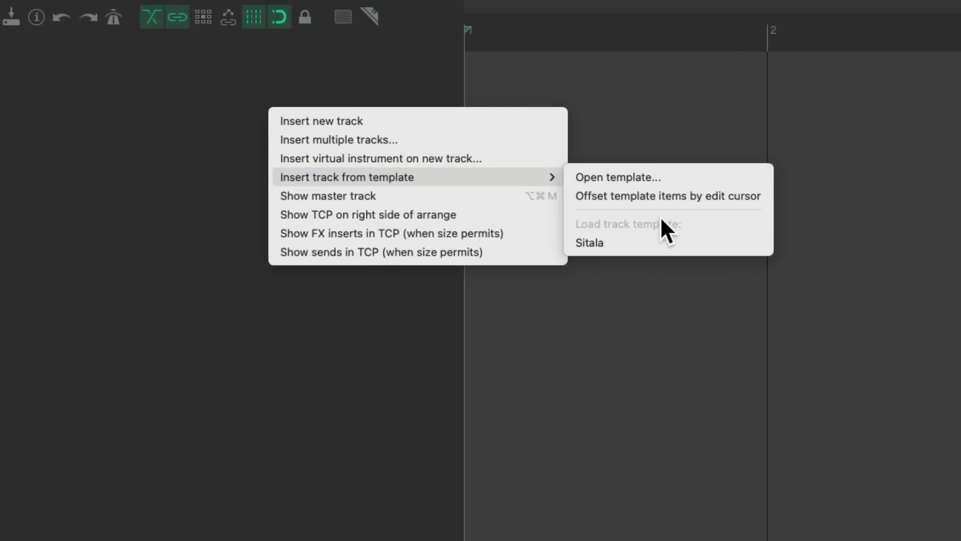
Insert a track from the Sitala track template
{"action": "left_click", "coordinate": [632, 240]}
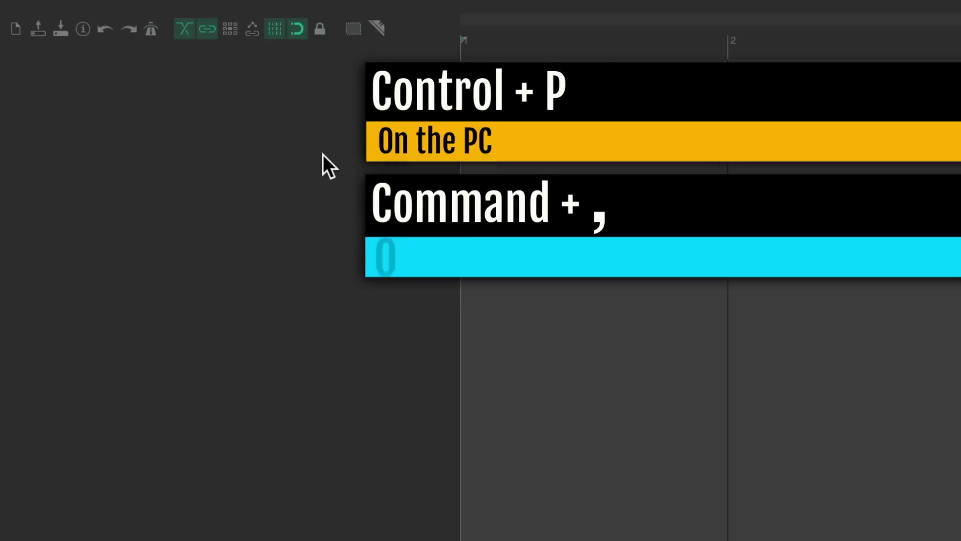
Set the Track/Send Defaults track volume to -6 dB in Preferences, then add a track to verify
{"action": "key", "text": "super+comma"}
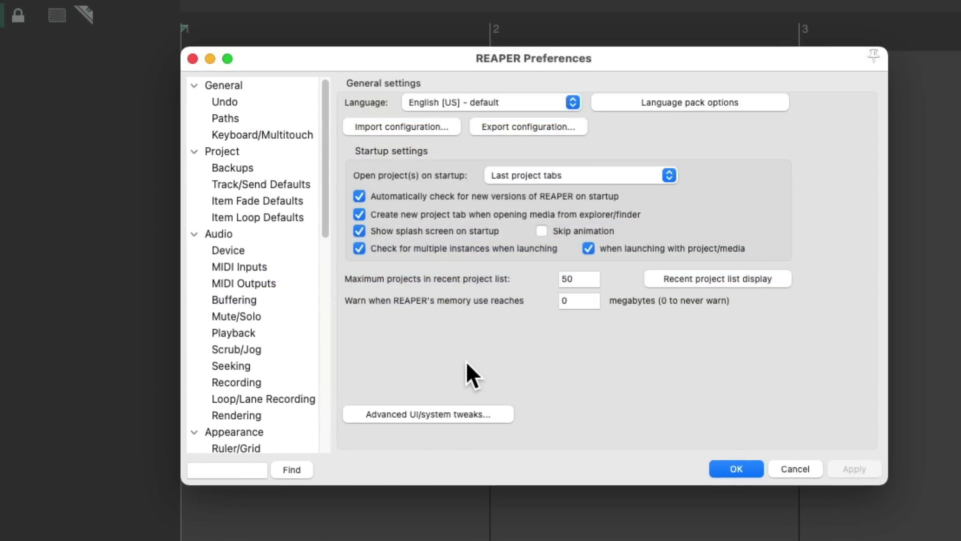
{"action": "left_click", "coordinate": [263, 186]}
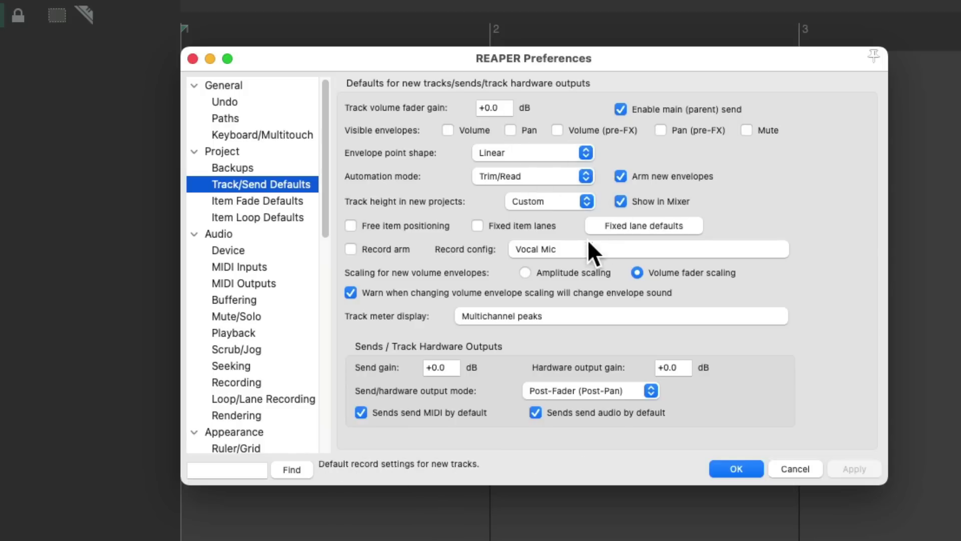
{"action": "left_click", "coordinate": [576, 249]}
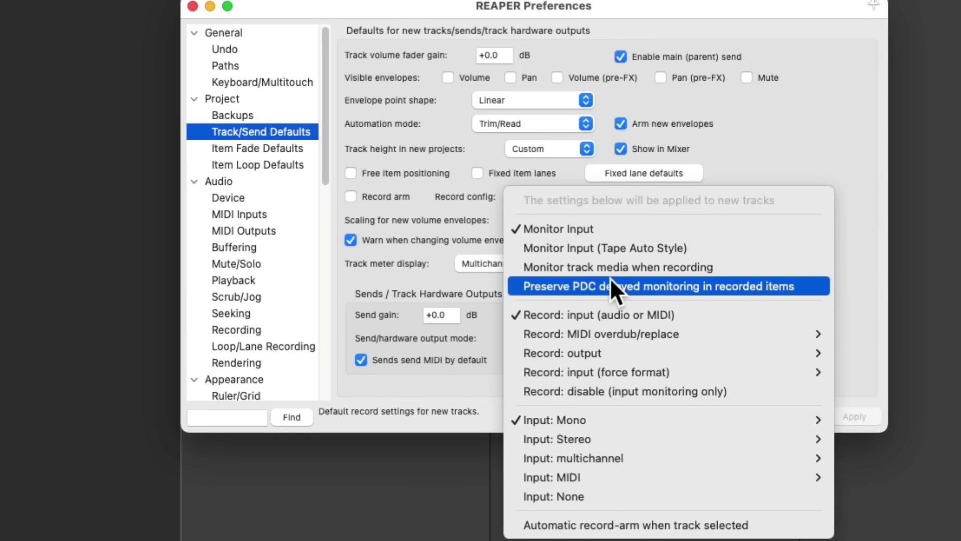
{"action": "mouse_move", "coordinate": [600, 418]}
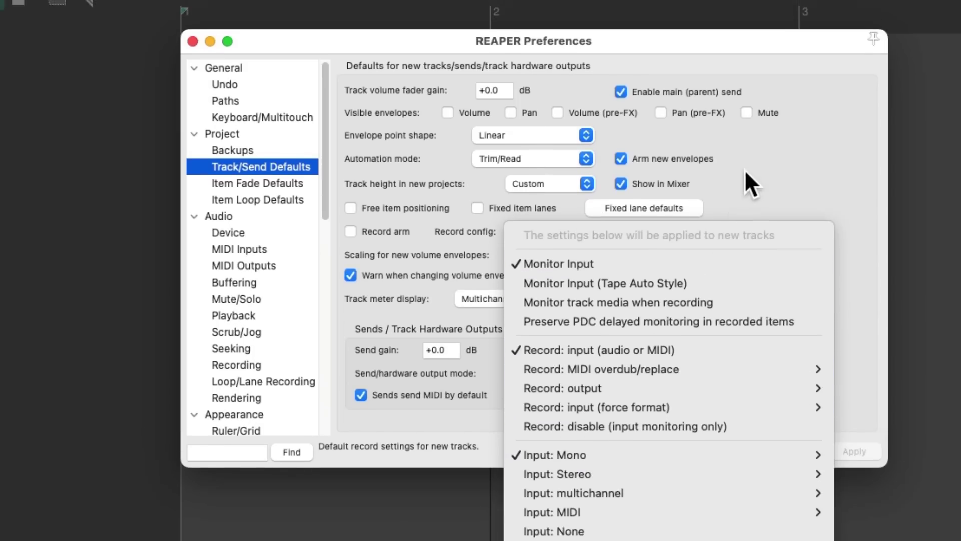
{"action": "left_click", "coordinate": [748, 183]}
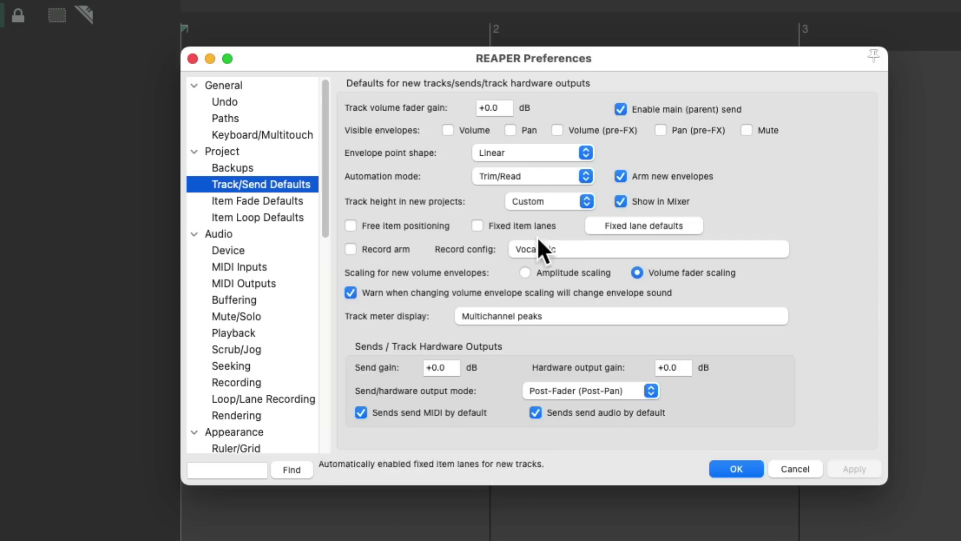
{"action": "double_click", "coordinate": [502, 107]}
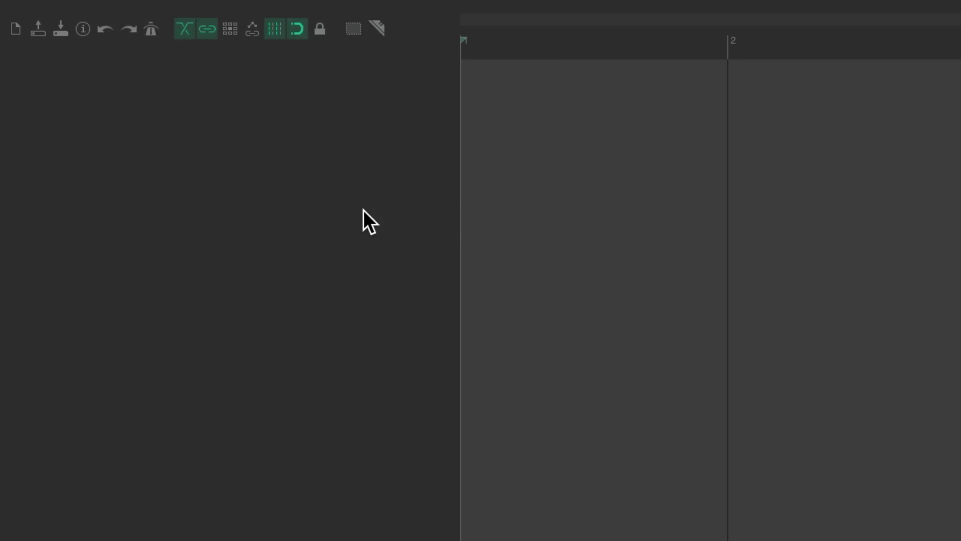
{"action": "double_click", "coordinate": [364, 210]}
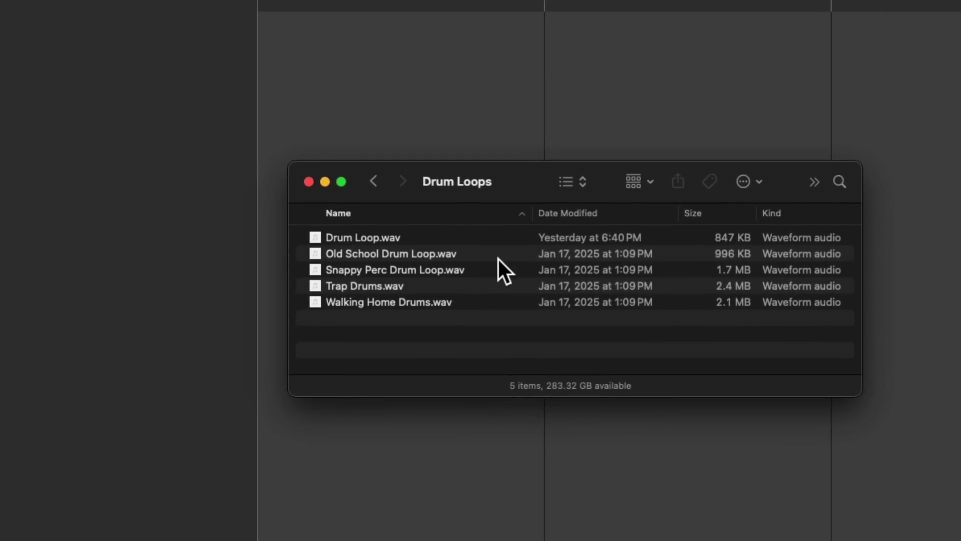
Drag Drum Loop.wav from the Finder Drum Loops folder into REAPER's arrange view
{"action": "left_click", "coordinate": [371, 240]}
{"action": "left_click_drag", "start_coordinate": [363, 238], "coordinate": [99, 183]}
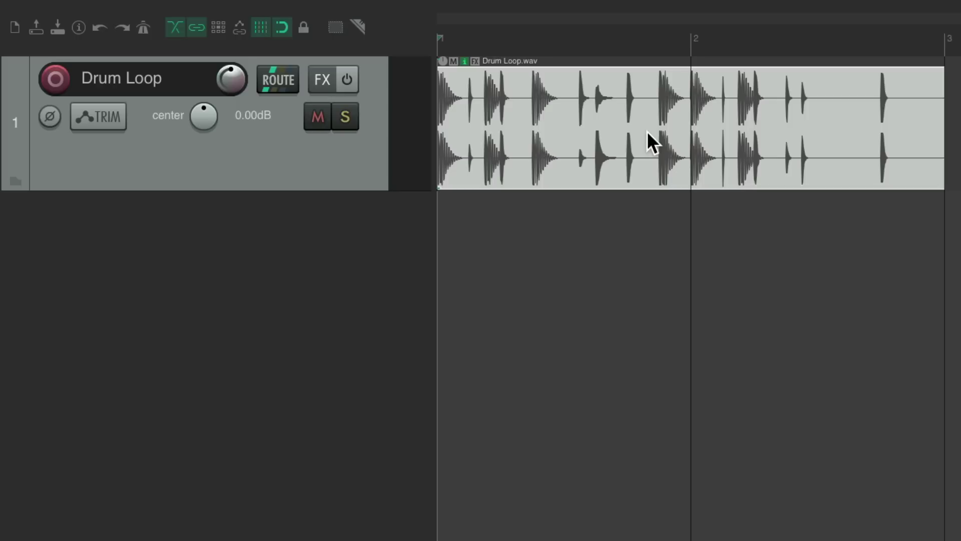
{"action": "key", "text": "space"}
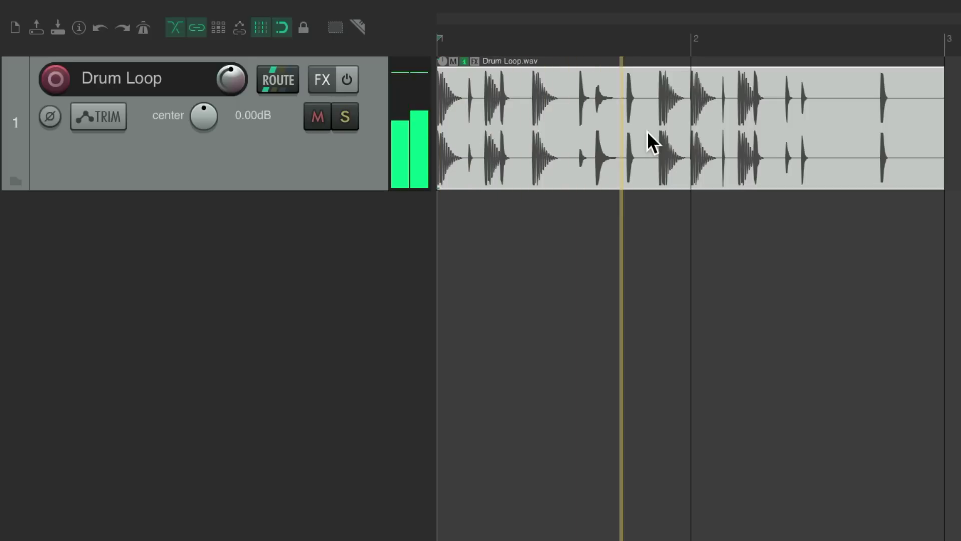
{"action": "key", "text": "space"}
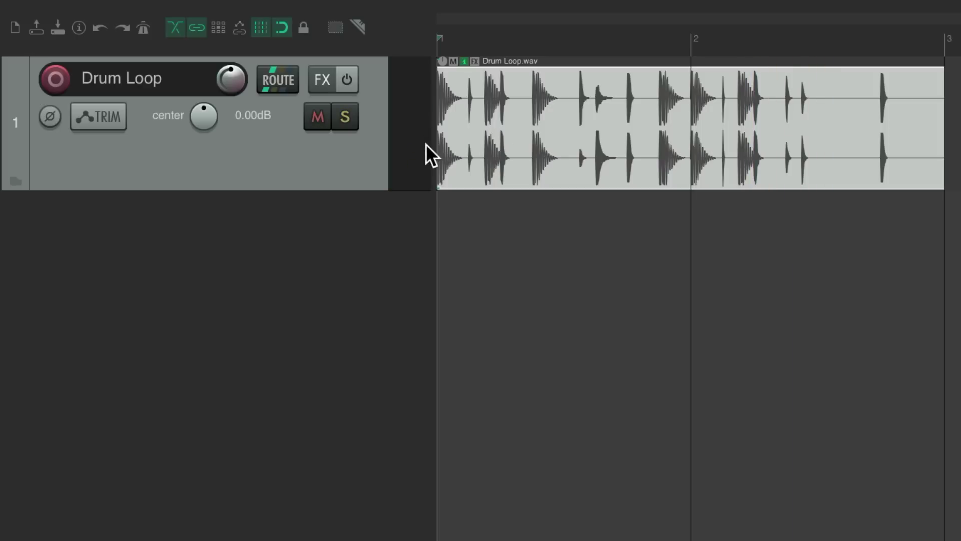
Remove the Drum Loop track, open View > Media Explorer and preview Drum Loop.wav
{"action": "key", "text": "Delete"}
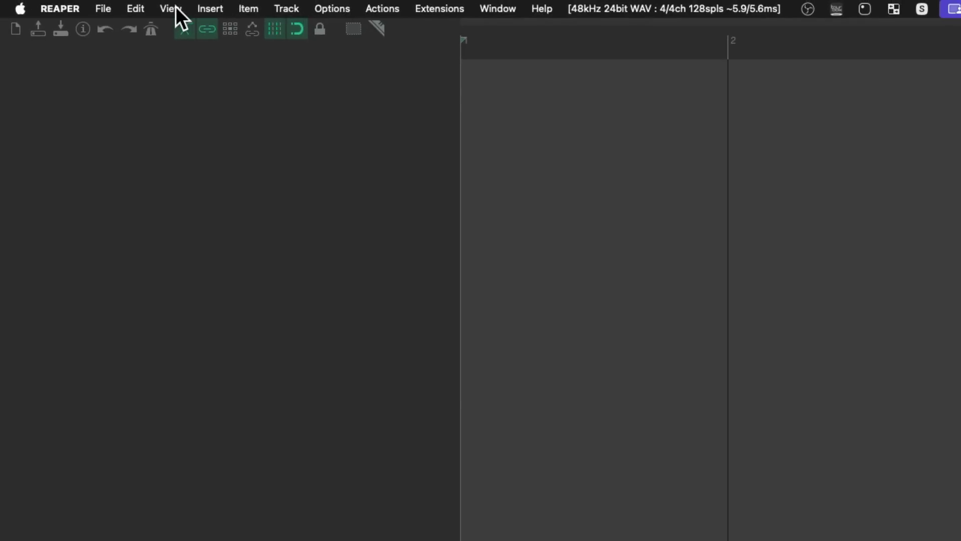
{"action": "left_click", "coordinate": [170, 8]}
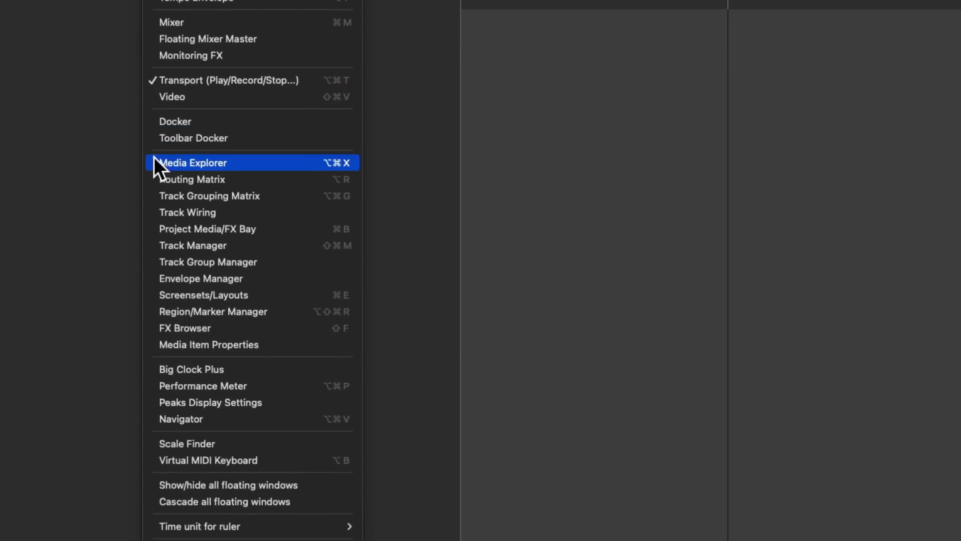
{"action": "left_click", "coordinate": [153, 162]}
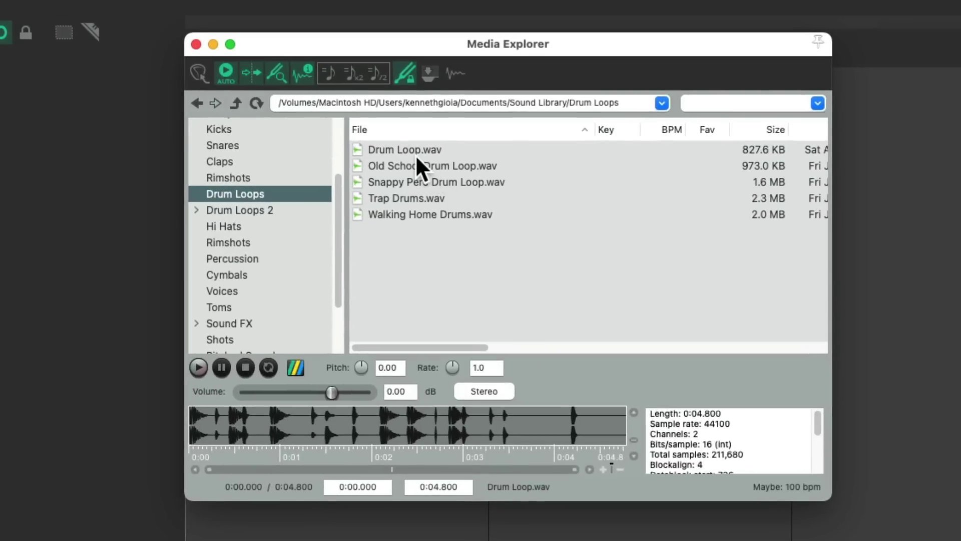
{"action": "left_click", "coordinate": [444, 146]}
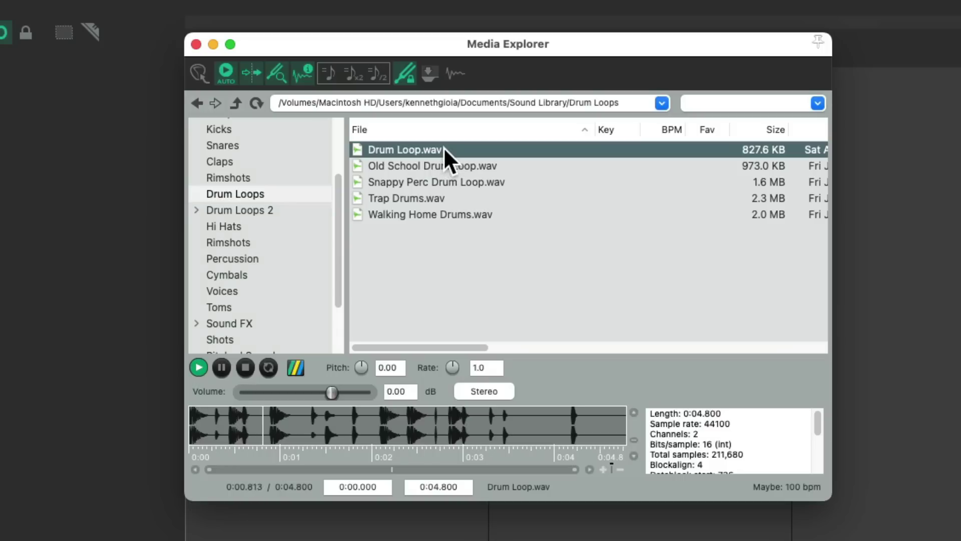
{"action": "key", "text": "space"}
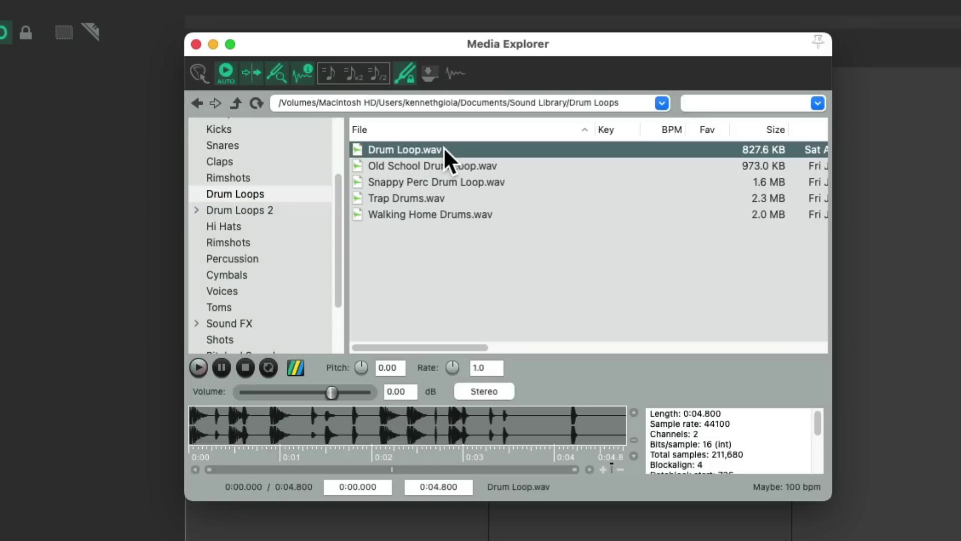
Drag Drum Loop.wav in as a new track, play it, undo, and reopen Media Explorer
{"action": "left_click_drag", "start_coordinate": [444, 148], "coordinate": [0, 167]}
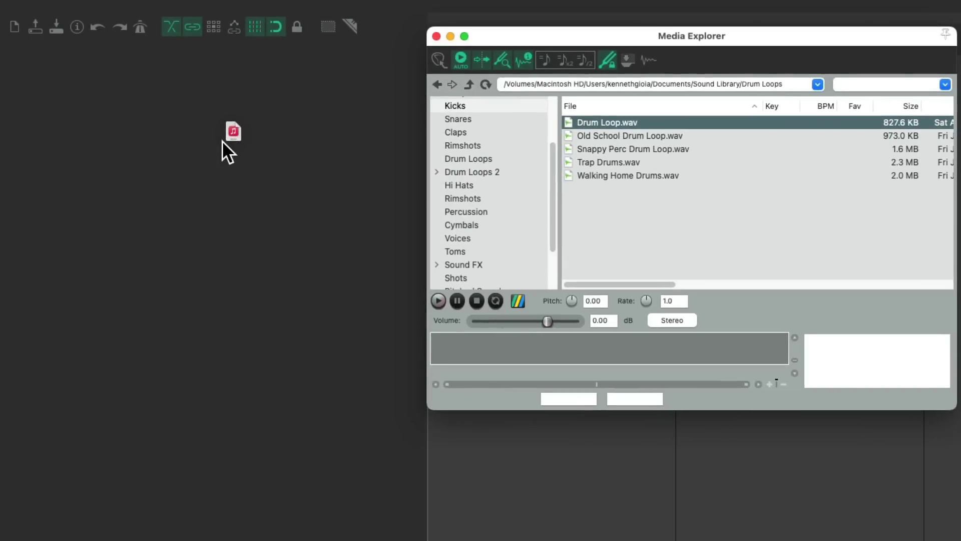
{"action": "left_click_drag", "start_coordinate": [222, 140], "coordinate": [224, 148]}
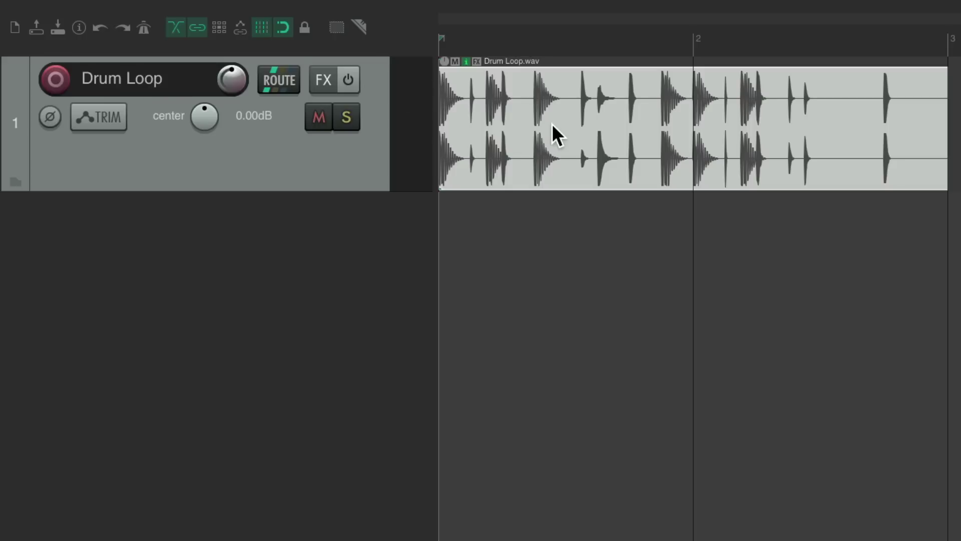
{"action": "key", "text": "space"}
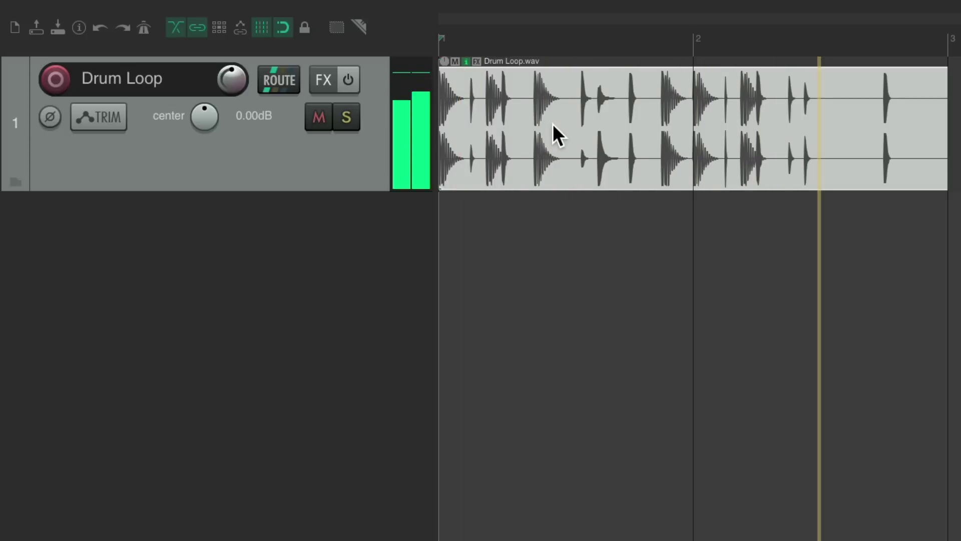
{"action": "key", "text": "space"}
{"action": "key", "text": "super+z"}
{"action": "key", "text": "super+alt+x"}
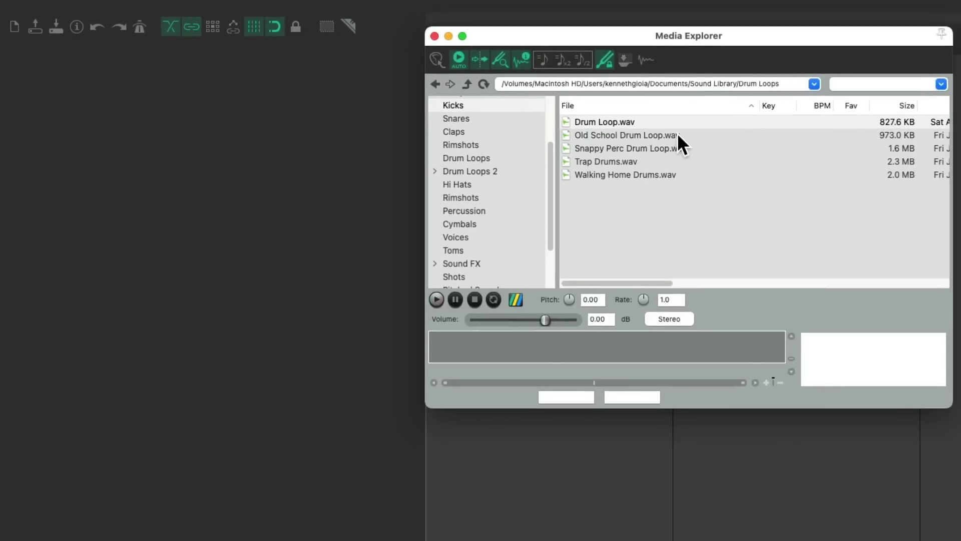
{"action": "double_click", "coordinate": [646, 122]}
{"action": "key", "text": "super+alt+x"}
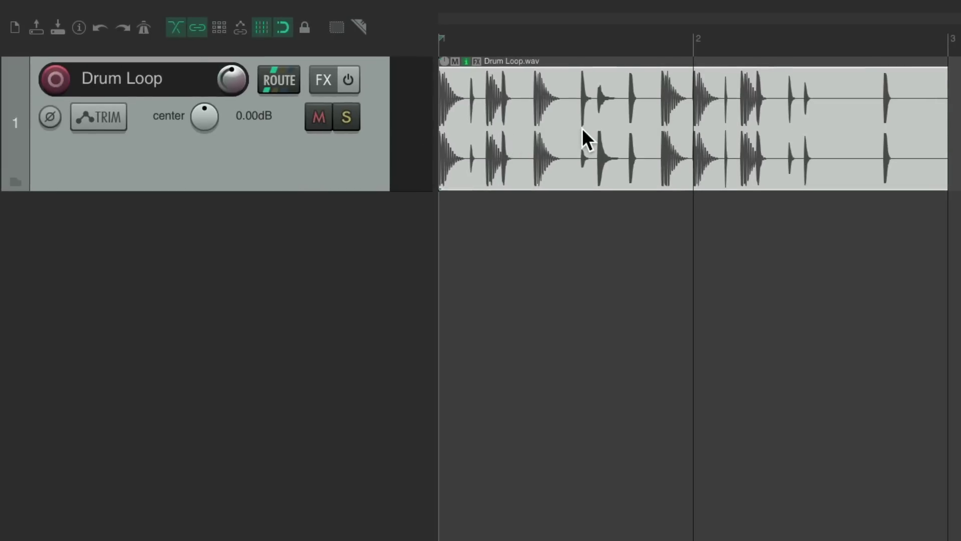
{"action": "key", "text": "space"}
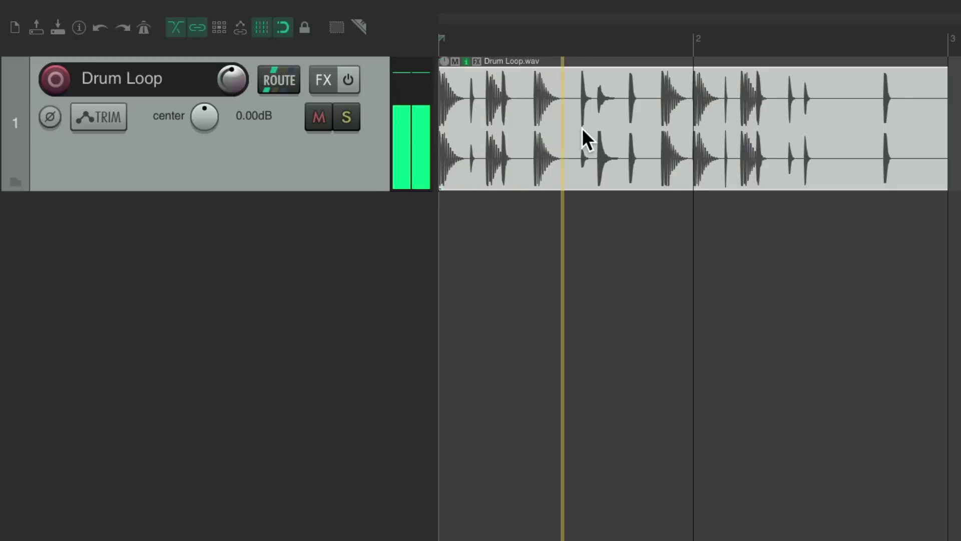
{"action": "key", "text": "space"}
{"action": "key", "text": "ctrl+z"}
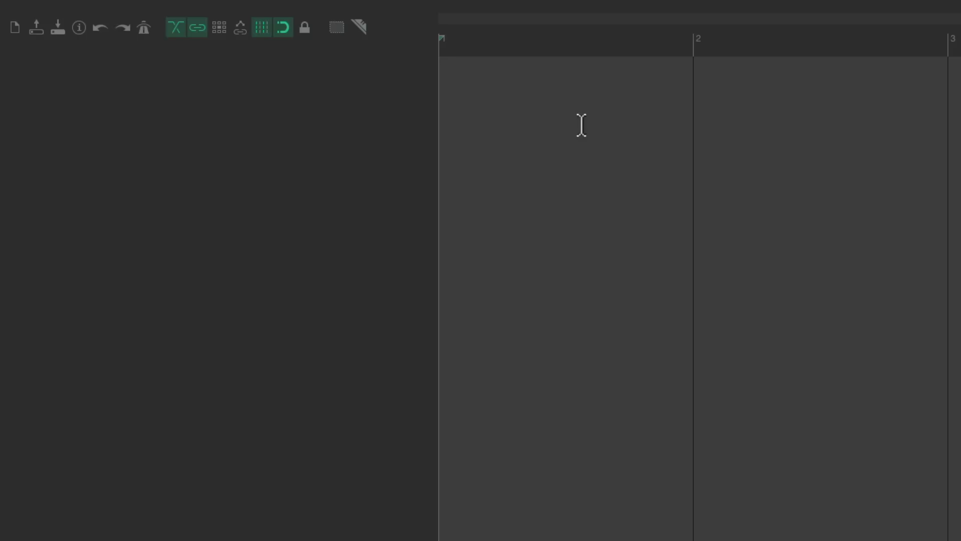
{"action": "key", "text": "super+alt+x"}
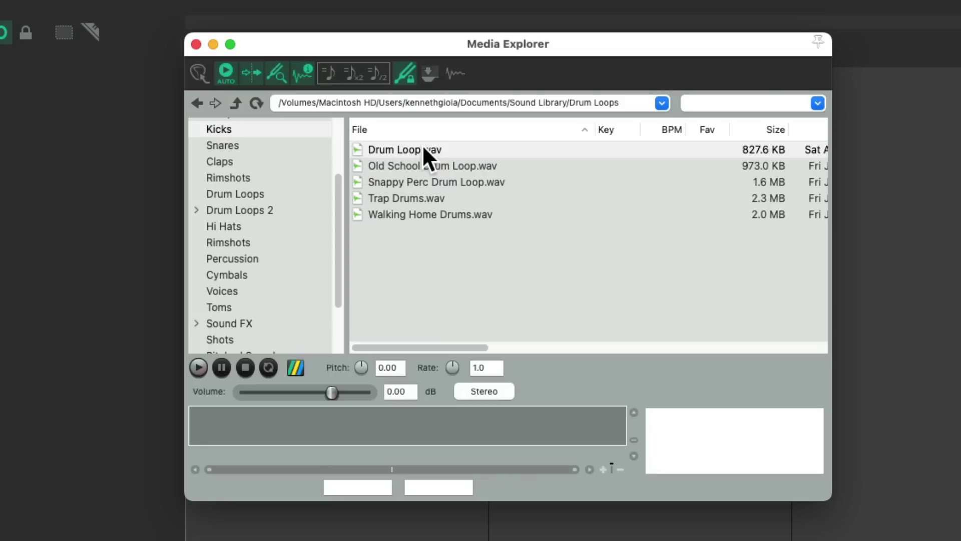
Insert Drum Loop.wav into a sample player on a new track and arm that track
{"action": "right_click", "coordinate": [397, 150]}
{"action": "mouse_move", "coordinate": [408, 216]}
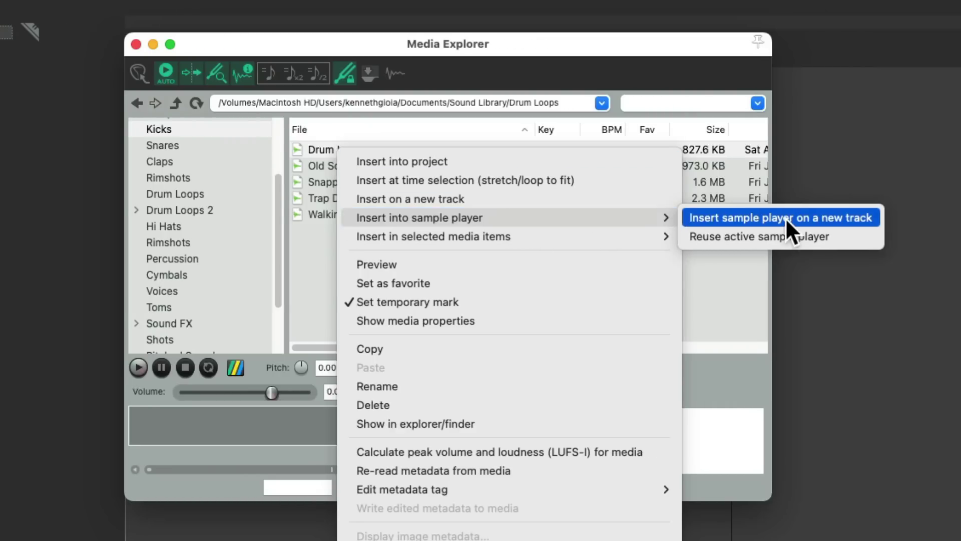
{"action": "left_click", "coordinate": [785, 218]}
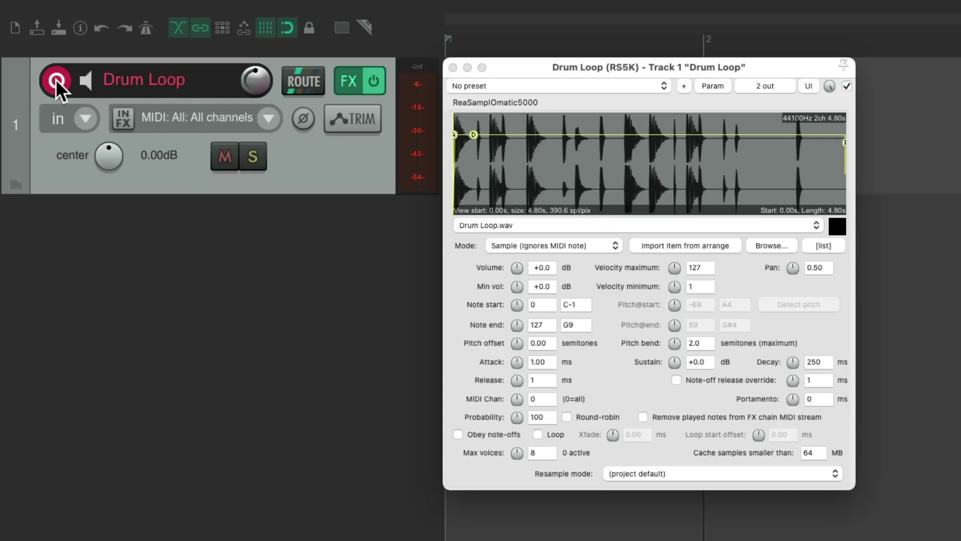
{"action": "left_click", "coordinate": [506, 172]}
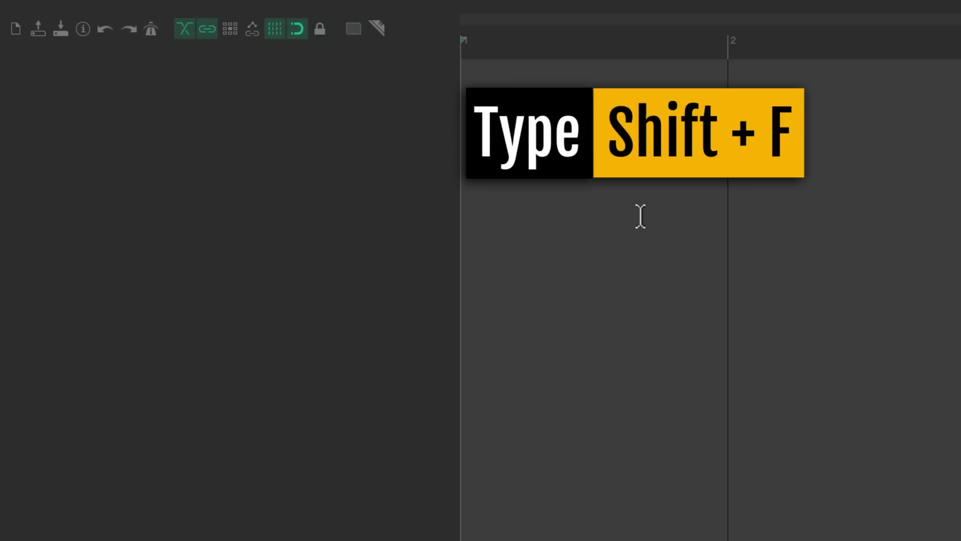
Filter Browse FX by 'verb' and drag ReaVerbate into the empty track area
{"action": "key", "text": "shift+f"}
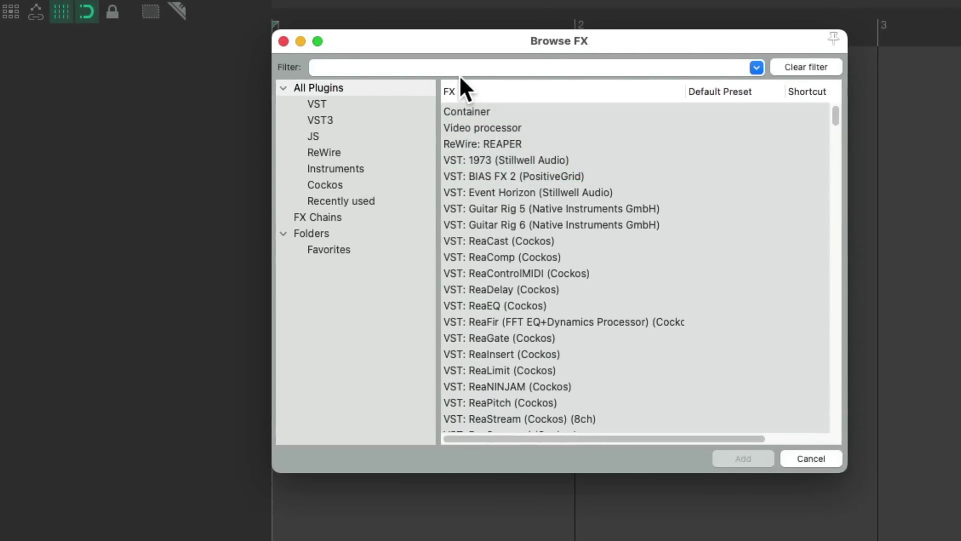
{"action": "type", "text": "verb"}
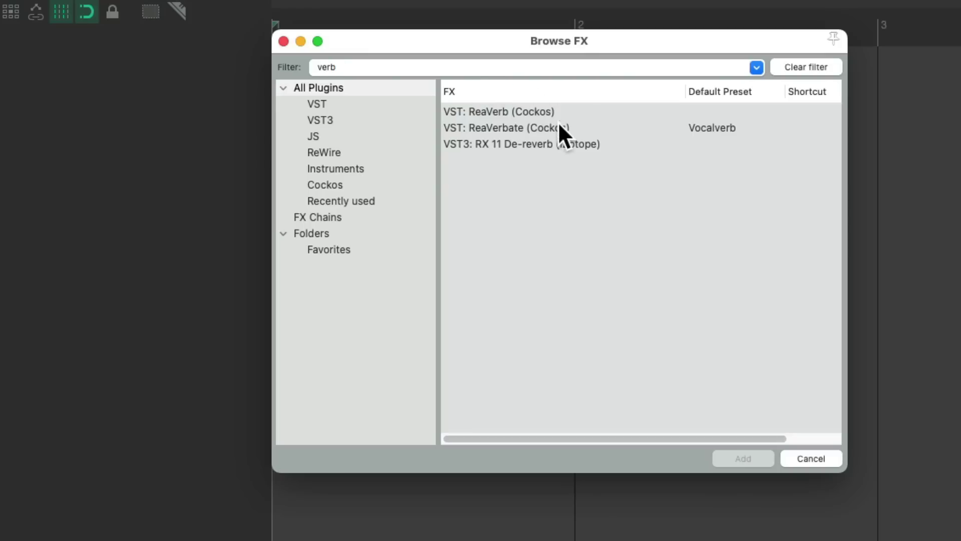
{"action": "left_click", "coordinate": [585, 126]}
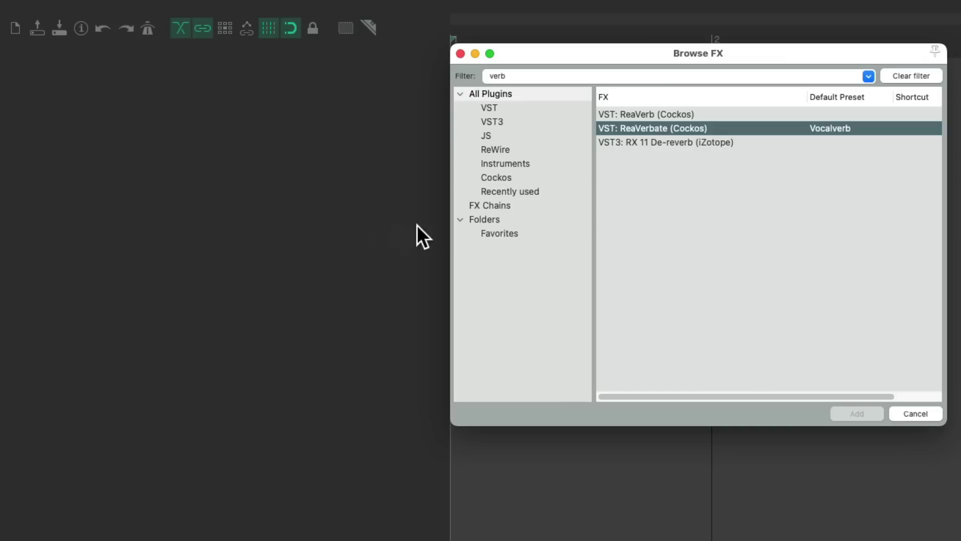
{"action": "left_click_drag", "start_coordinate": [634, 128], "coordinate": [258, 184]}
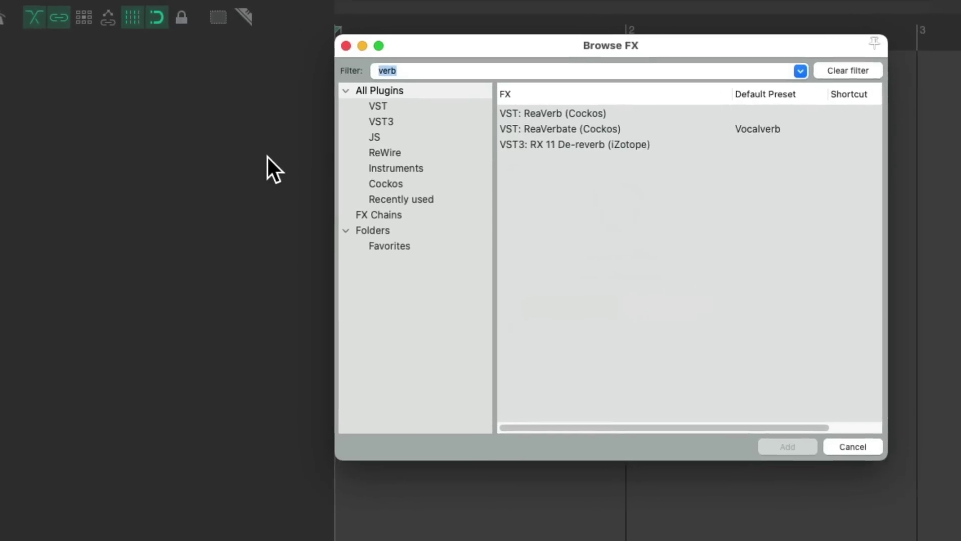
Filter Browse FX by 'delay' and drag ReaDelay onto its own new track
{"action": "type", "text": "delay"}
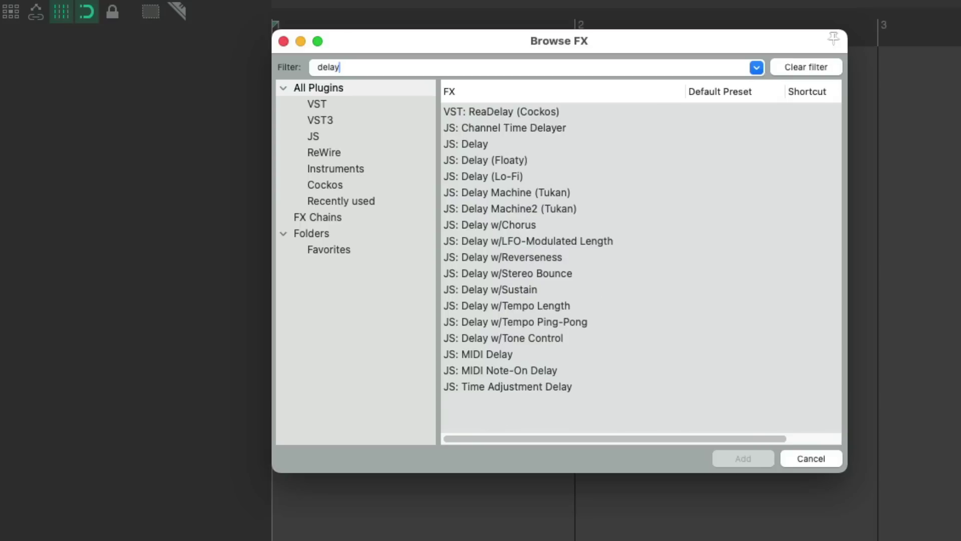
{"action": "left_click", "coordinate": [568, 112]}
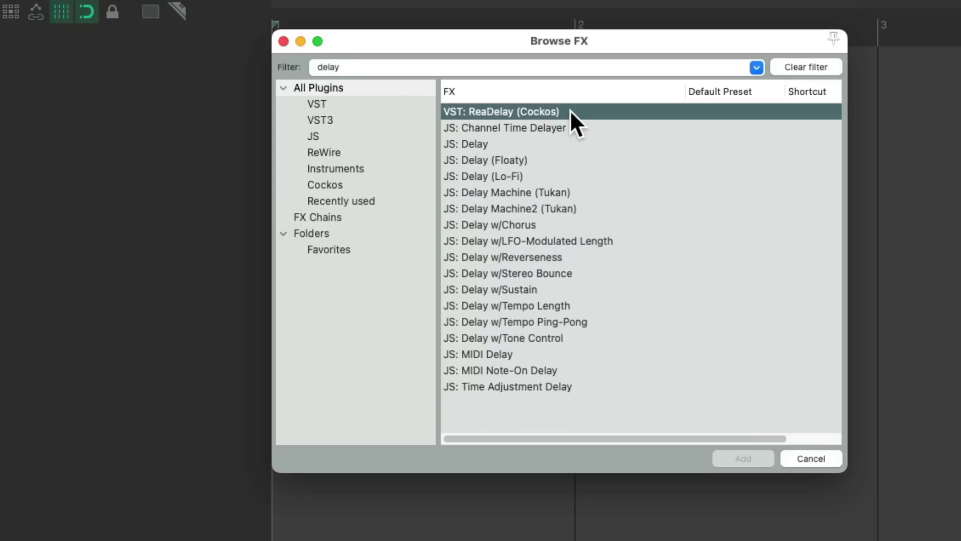
{"action": "left_click_drag", "start_coordinate": [520, 111], "coordinate": [112, 144]}
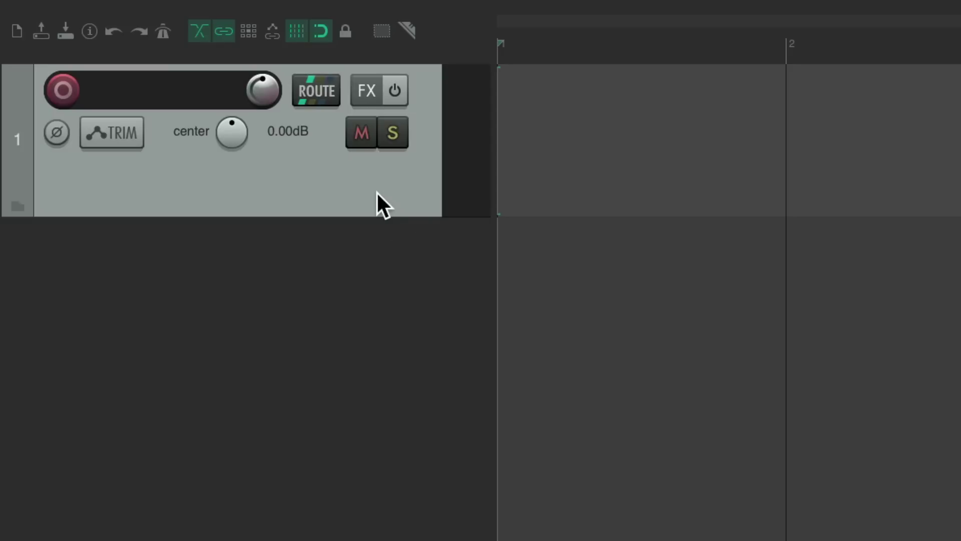
Add an empty track 2, send track 1 to it via drag and routing window, then undo
{"action": "double_click", "coordinate": [366, 300]}
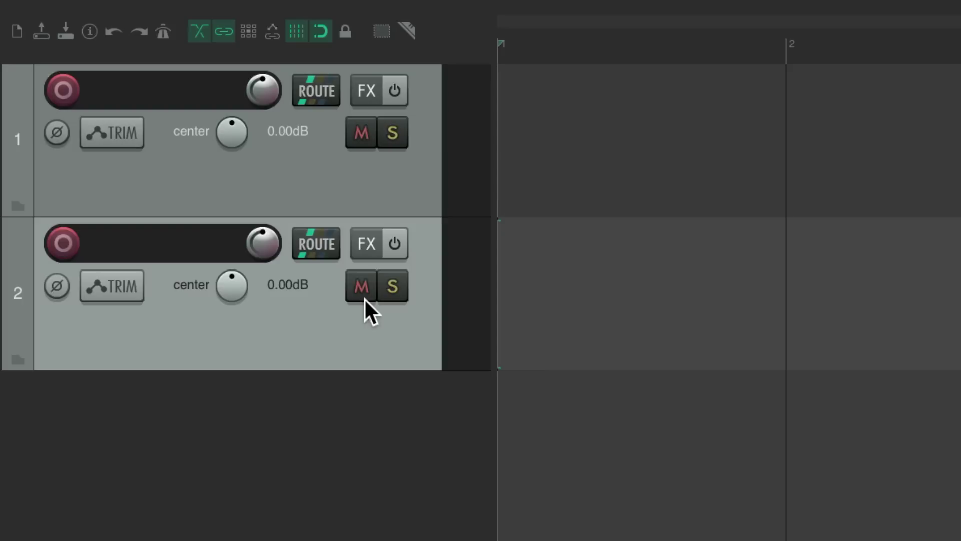
{"action": "left_click_drag", "start_coordinate": [319, 97], "coordinate": [349, 276]}
{"action": "left_click", "coordinate": [325, 96]}
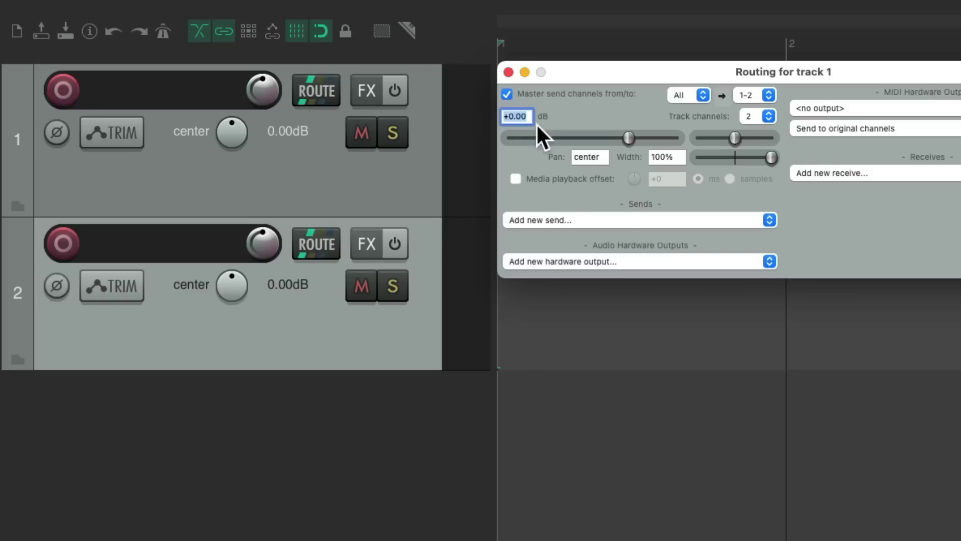
{"action": "left_click", "coordinate": [625, 221]}
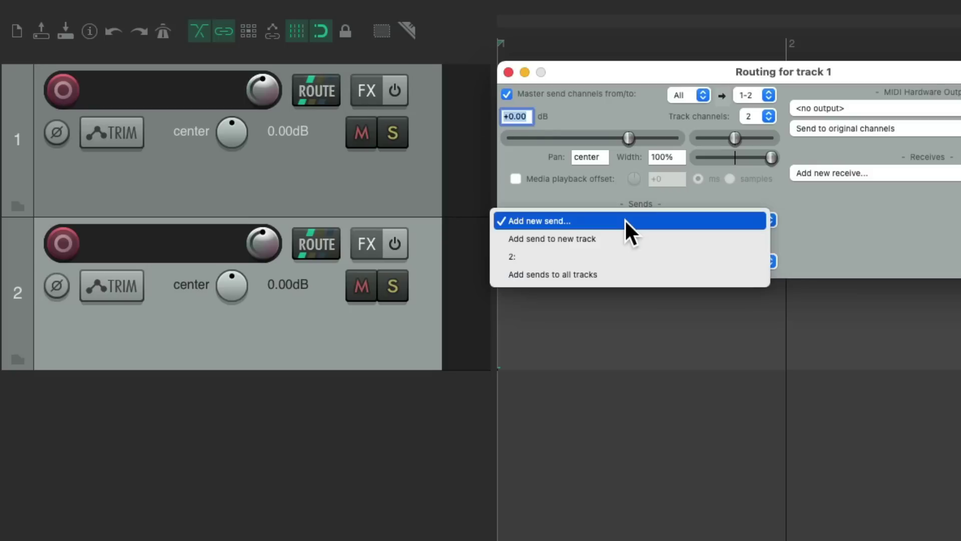
{"action": "left_click", "coordinate": [625, 256]}
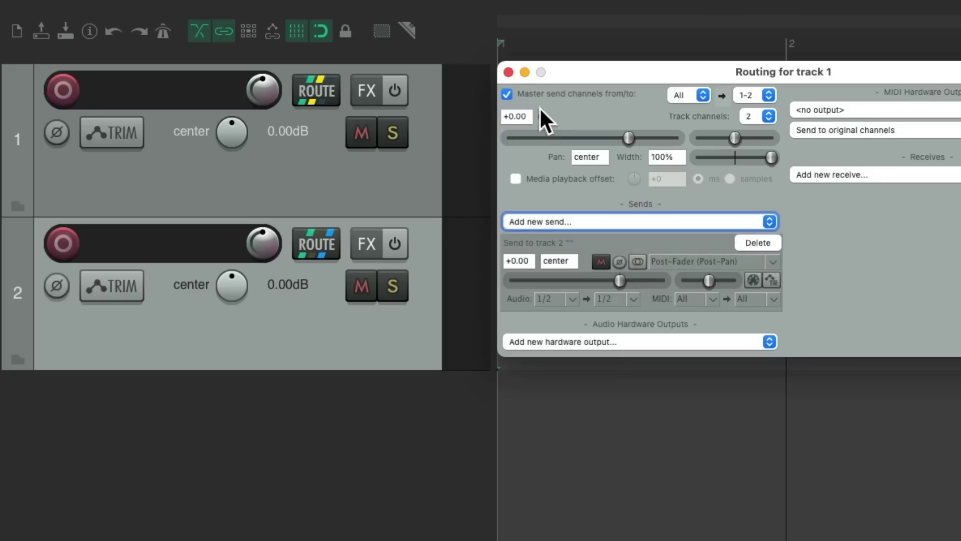
{"action": "left_click", "coordinate": [508, 72]}
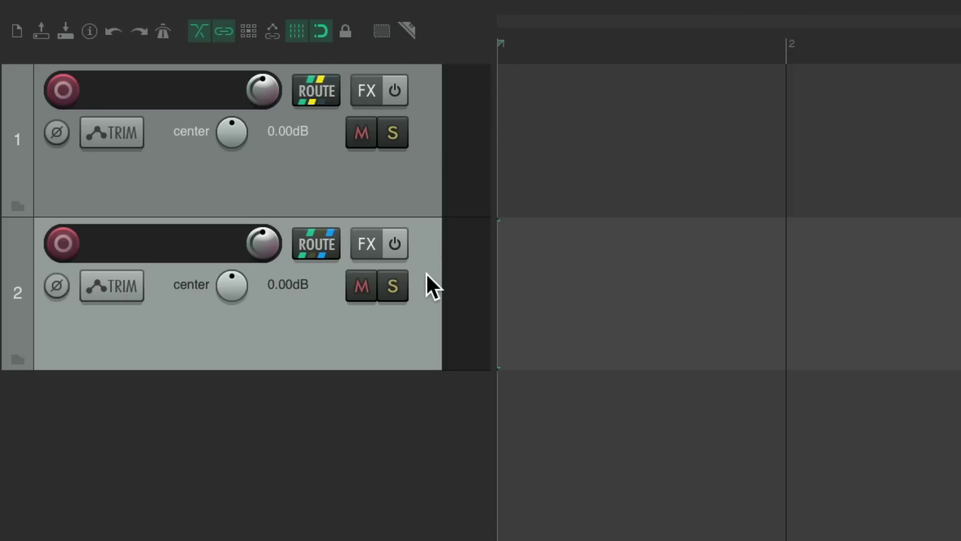
{"action": "key", "text": "Delete"}
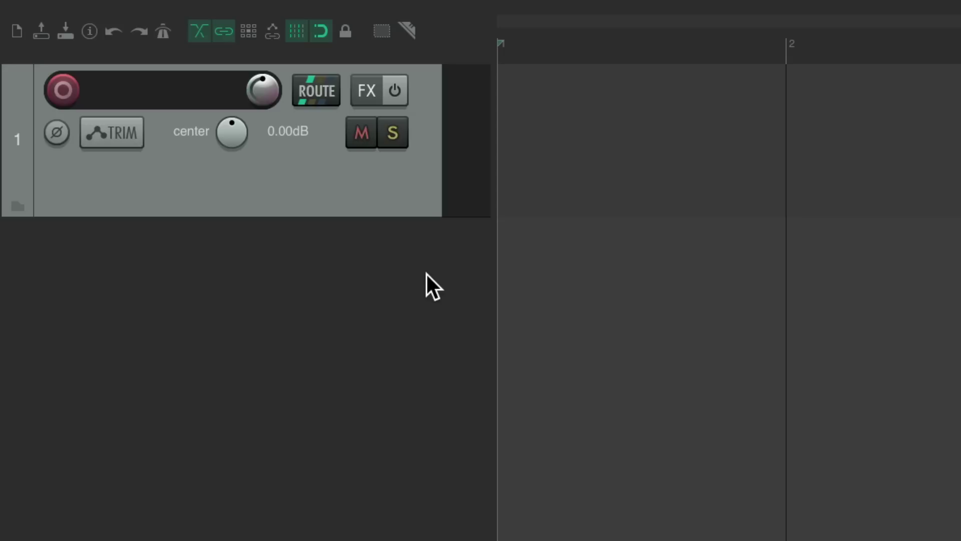
Use 'Add send to new track' in track 1's routing window
{"action": "left_click", "coordinate": [312, 94]}
{"action": "left_click", "coordinate": [595, 220]}
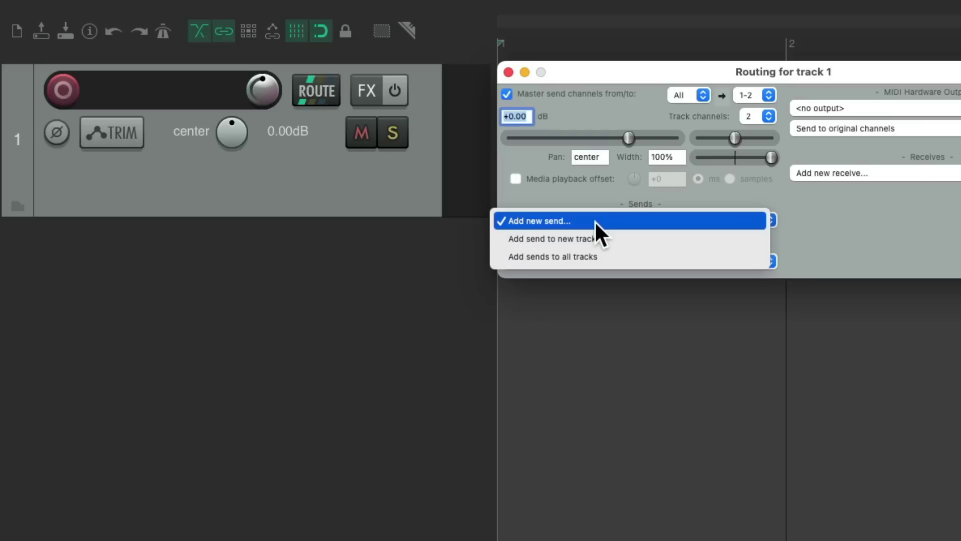
{"action": "left_click", "coordinate": [626, 240]}
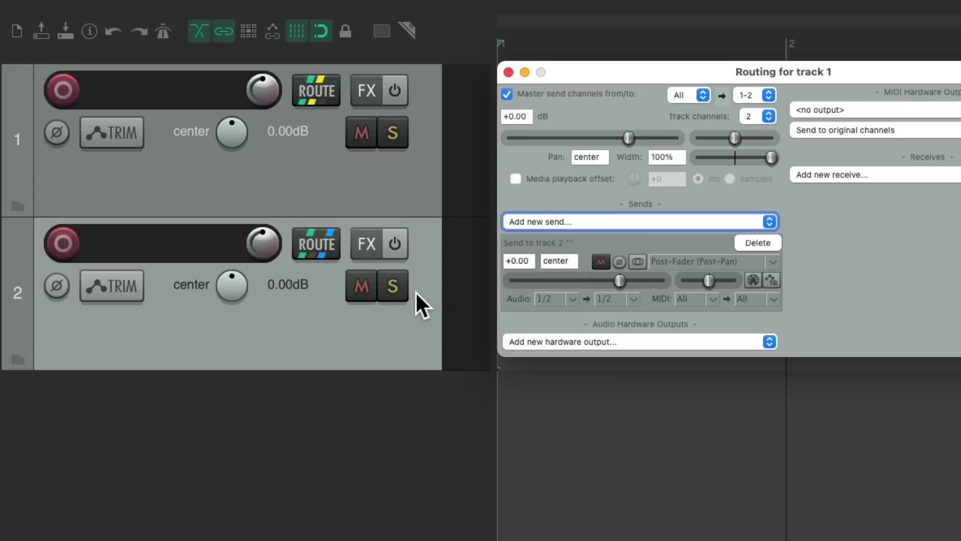
Undo the send, then choose 'Add receive from new track' in track 1's routing window
{"action": "key", "text": "super+z"}
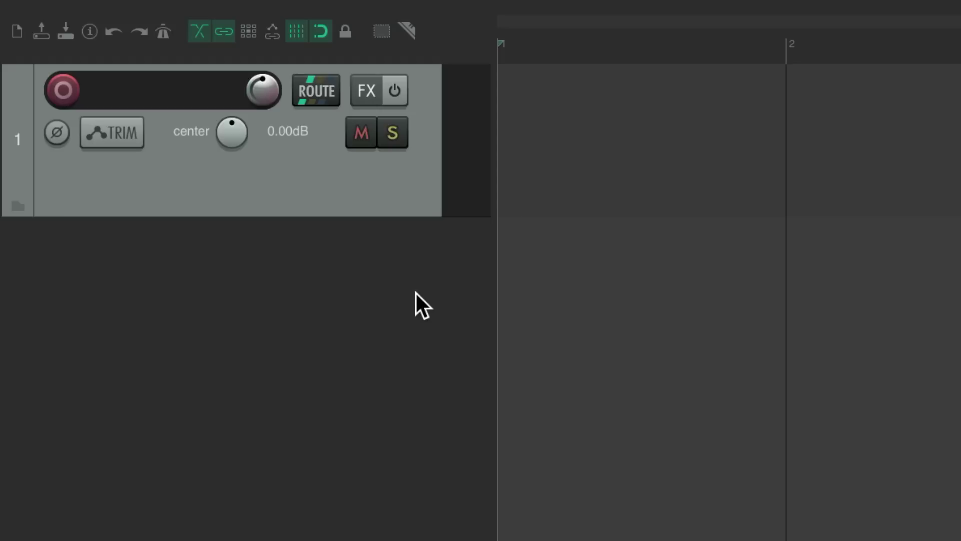
{"action": "left_click", "coordinate": [322, 97]}
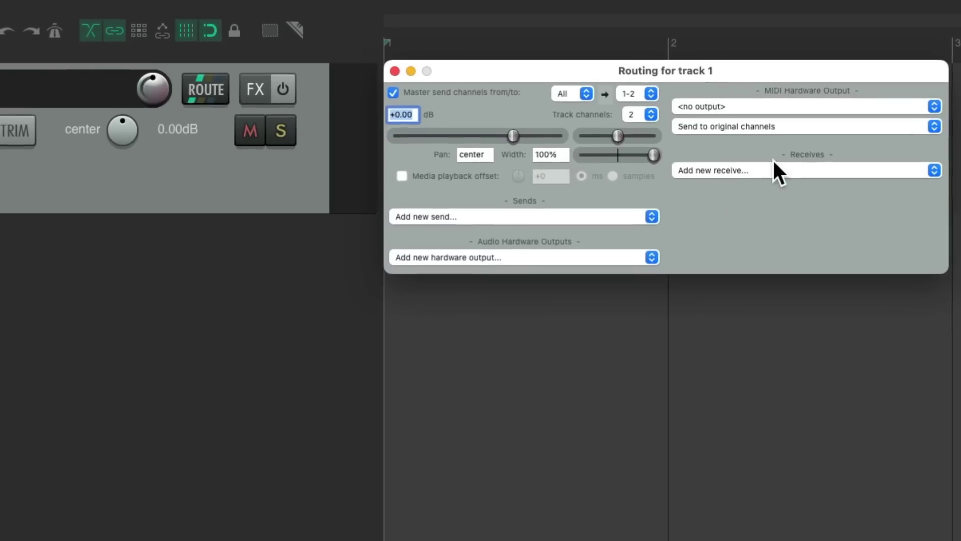
{"action": "left_click", "coordinate": [771, 171]}
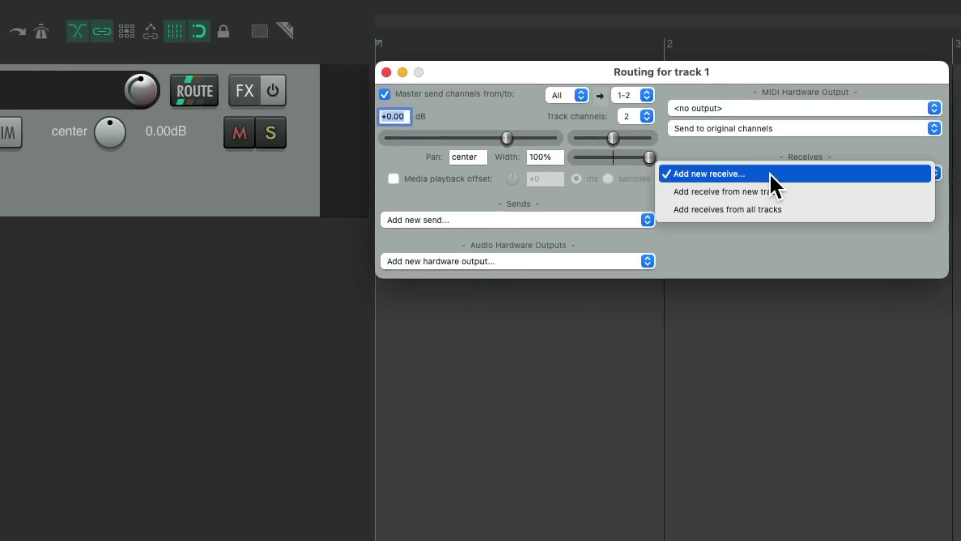
{"action": "left_click", "coordinate": [812, 187]}
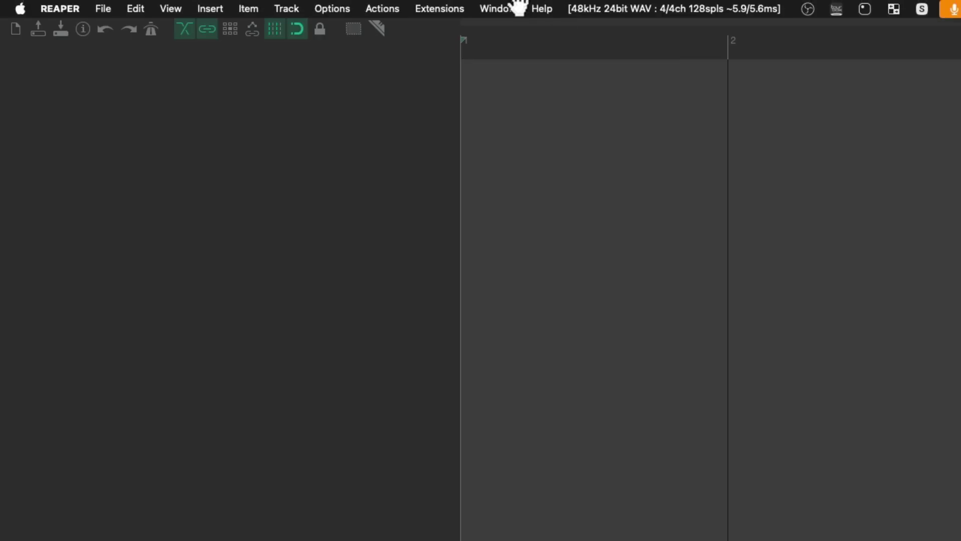
Open Extensions > Auto Color/Icon/Layout to list the 19 track and region colour rules
{"action": "left_click", "coordinate": [457, 8]}
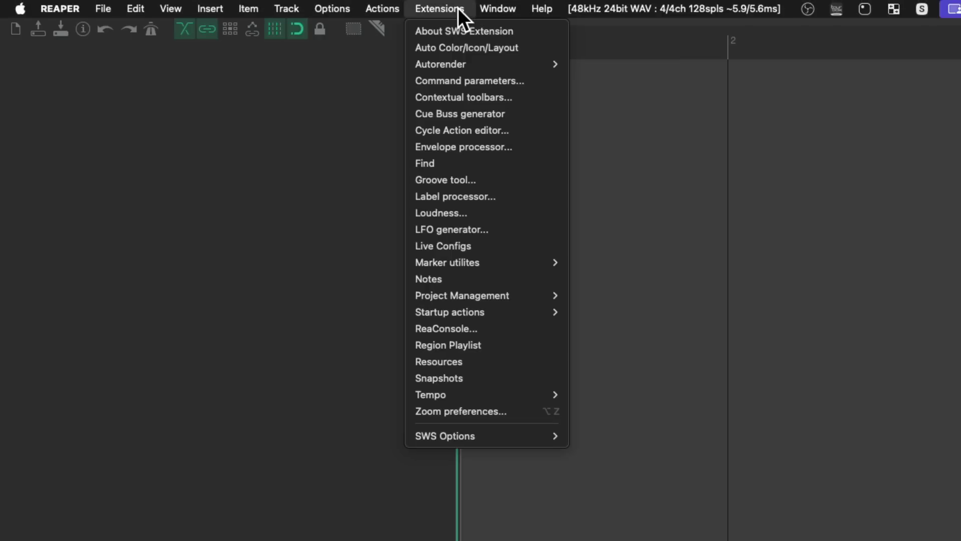
{"action": "left_click", "coordinate": [415, 47]}
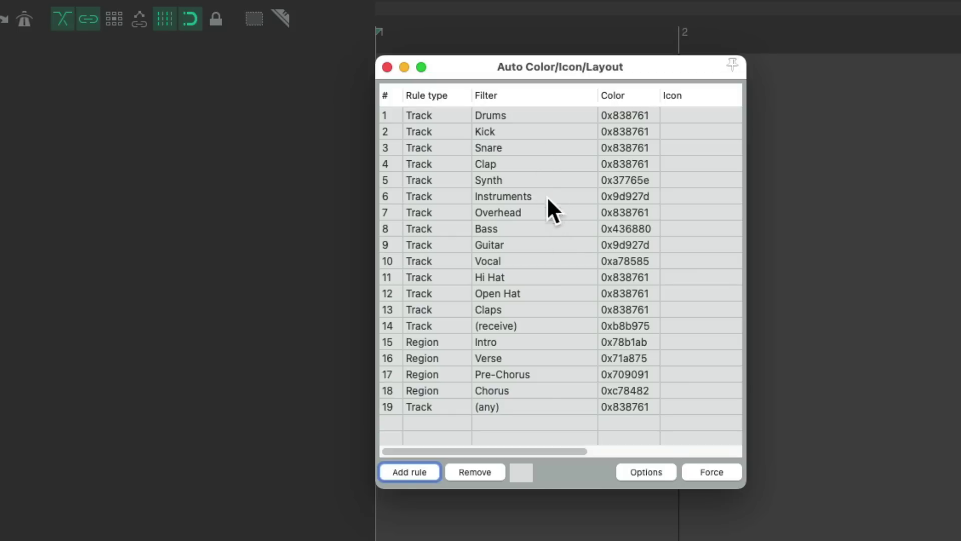
Select rule 19 (any) and insert three tracks, each auto-coloured olive green
{"action": "left_click", "coordinate": [524, 407]}
{"action": "left_click", "coordinate": [564, 415]}
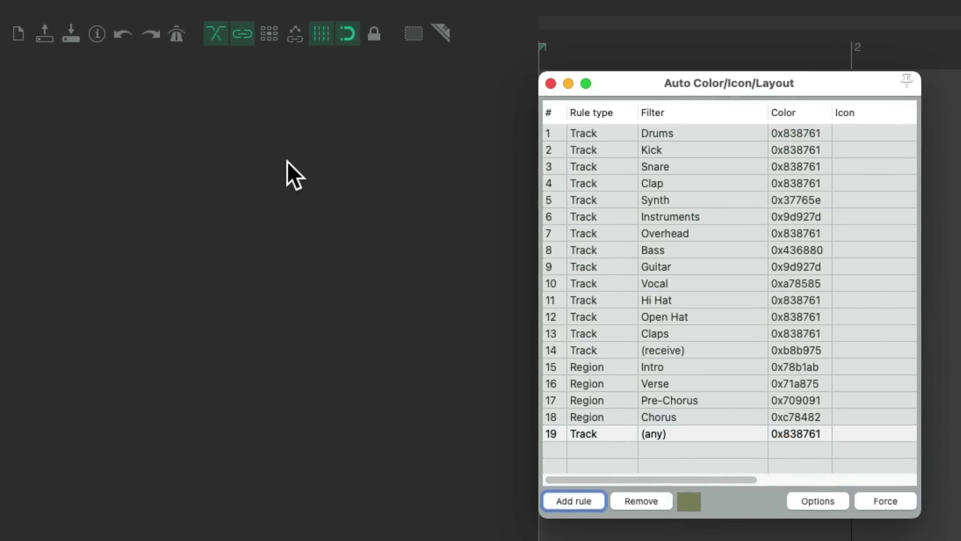
{"action": "double_click", "coordinate": [316, 153]}
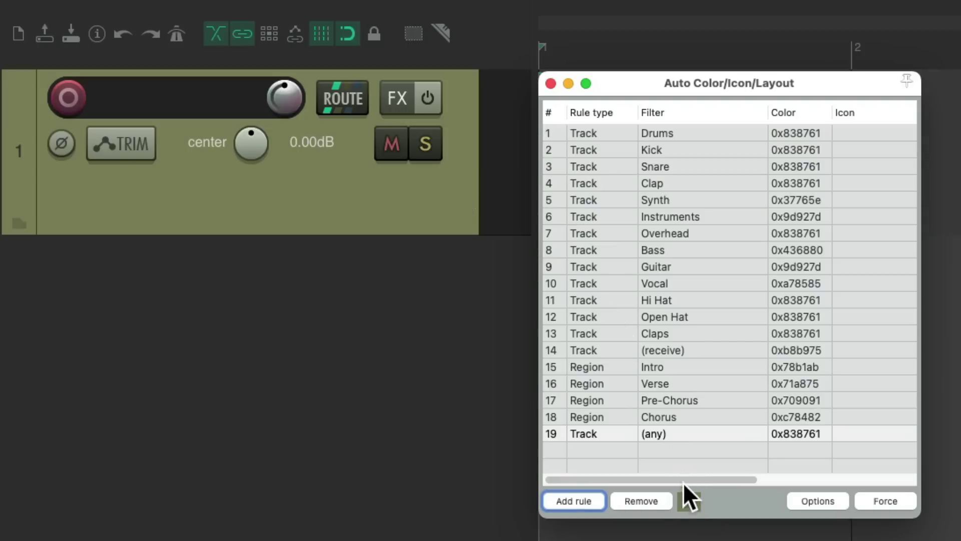
{"action": "double_click", "coordinate": [351, 307]}
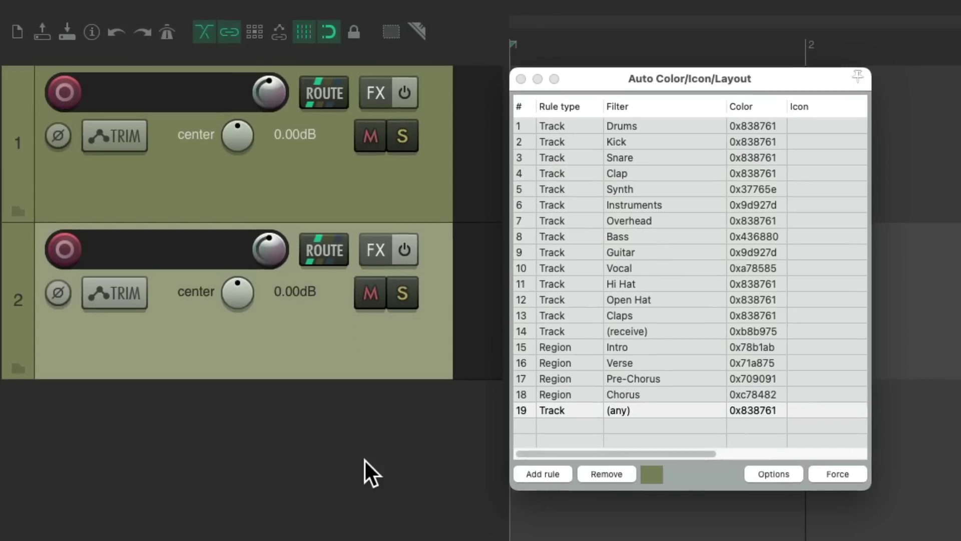
{"action": "double_click", "coordinate": [385, 485]}
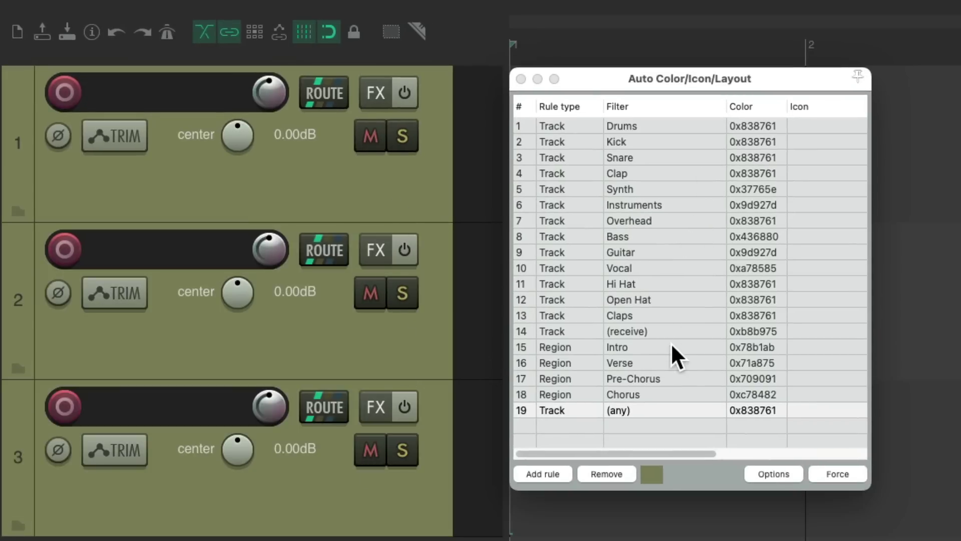
Name track 1 'Bass' so the Bass rule colours it blue
{"action": "left_click", "coordinate": [672, 235]}
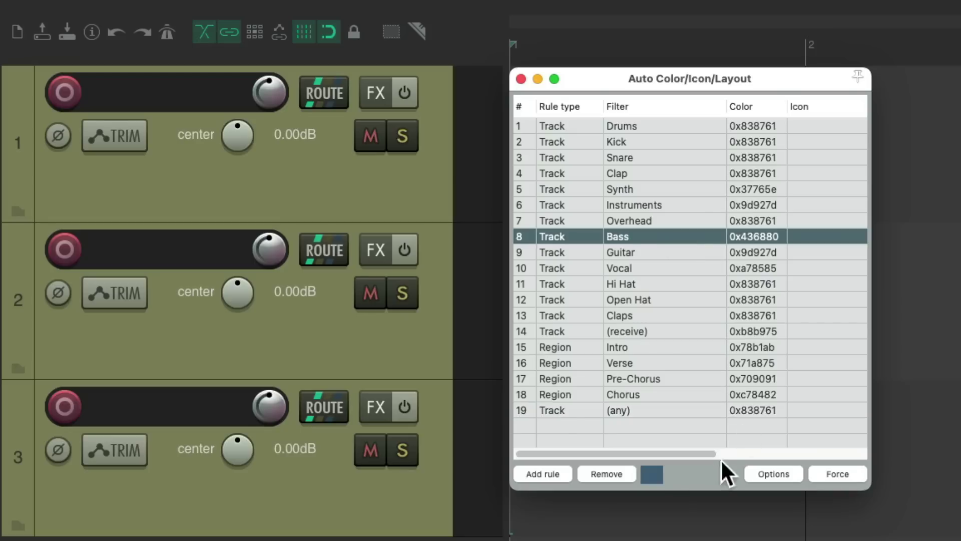
{"action": "double_click", "coordinate": [209, 86]}
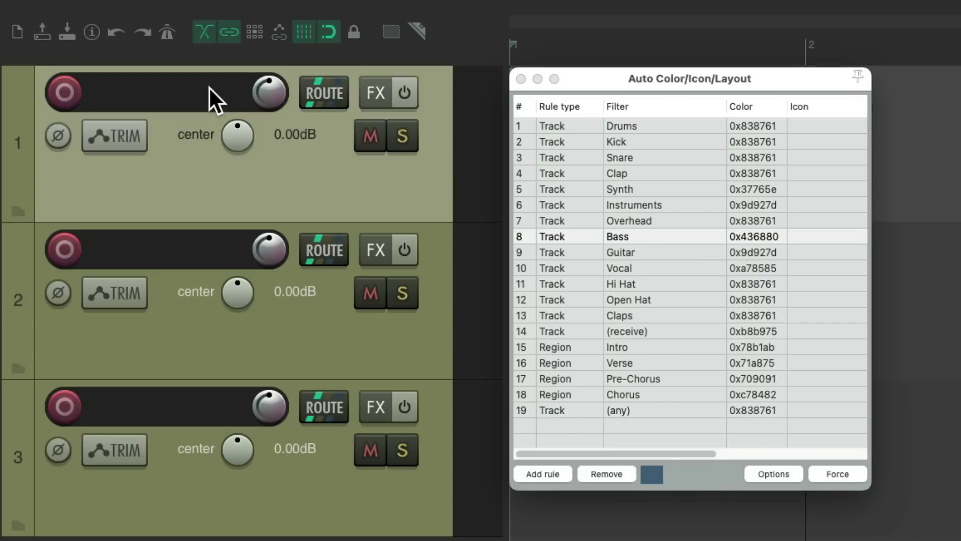
{"action": "type", "text": "Bass"}
{"action": "key", "text": "Return"}
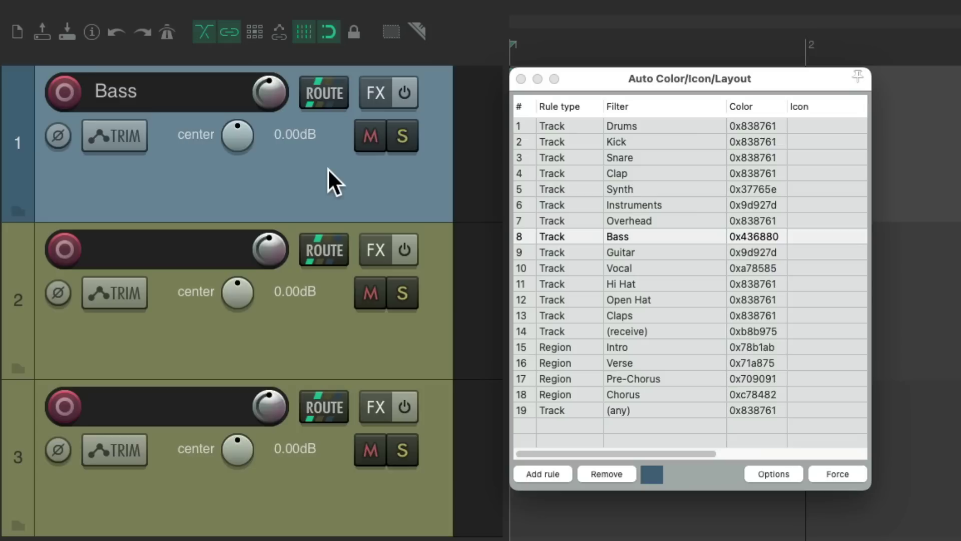
Rename track 2 'Vocal', then 'Lead Vocal' so it turns pink, and delete all tracks
{"action": "left_click", "coordinate": [646, 273]}
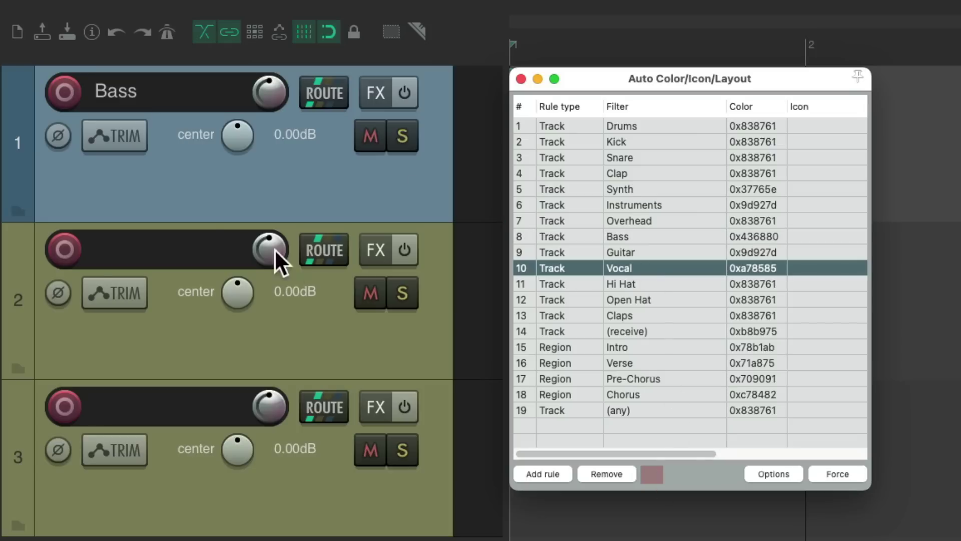
{"action": "double_click", "coordinate": [187, 249]}
{"action": "type", "text": "Vocal"}
{"action": "key", "text": "Return"}
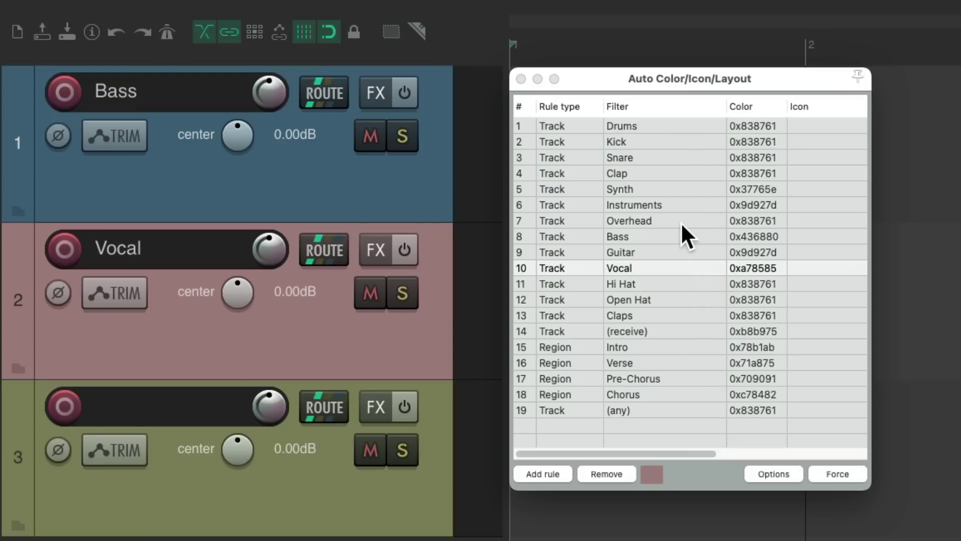
{"action": "double_click", "coordinate": [193, 246]}
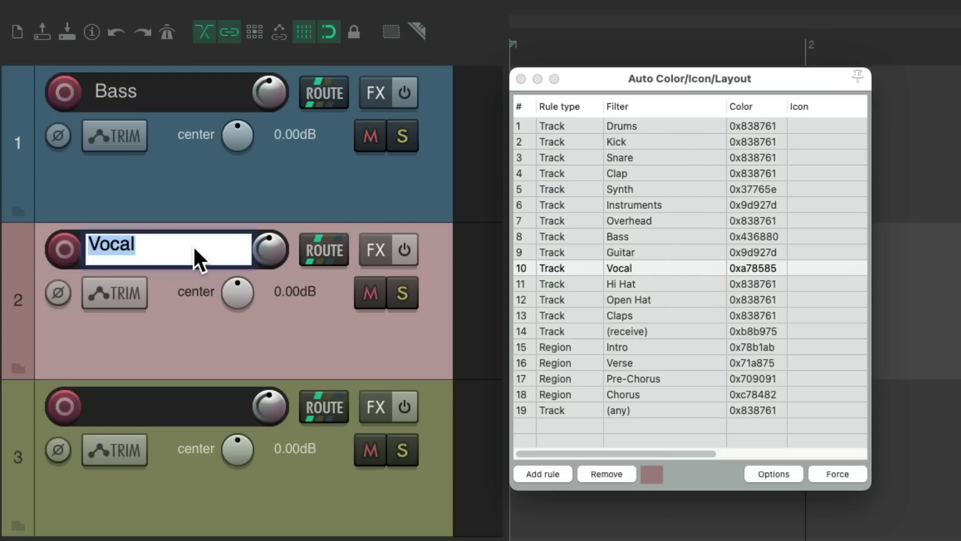
{"action": "type", "text": "Lead Vocal"}
{"action": "key", "text": "Return"}
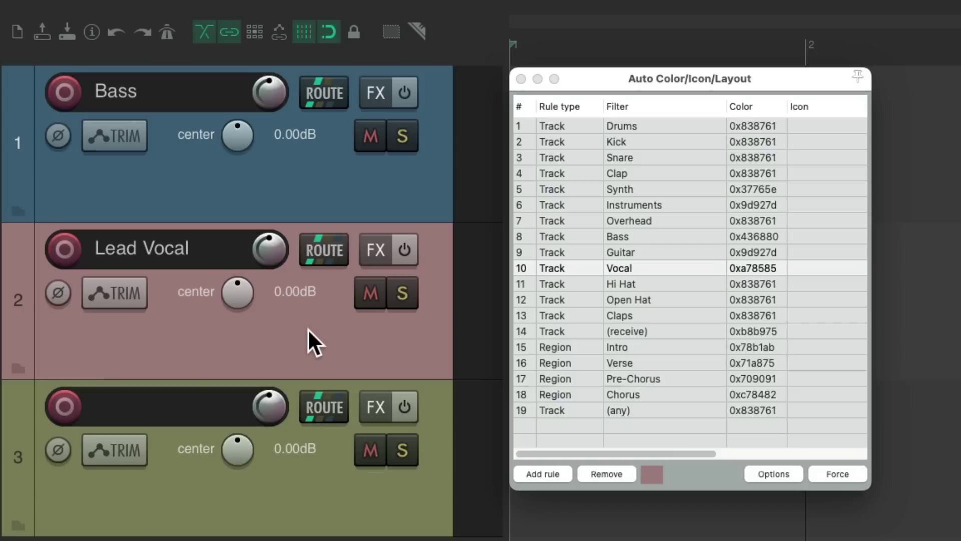
{"action": "key", "text": "ctrl+a"}
{"action": "key", "text": "Delete"}
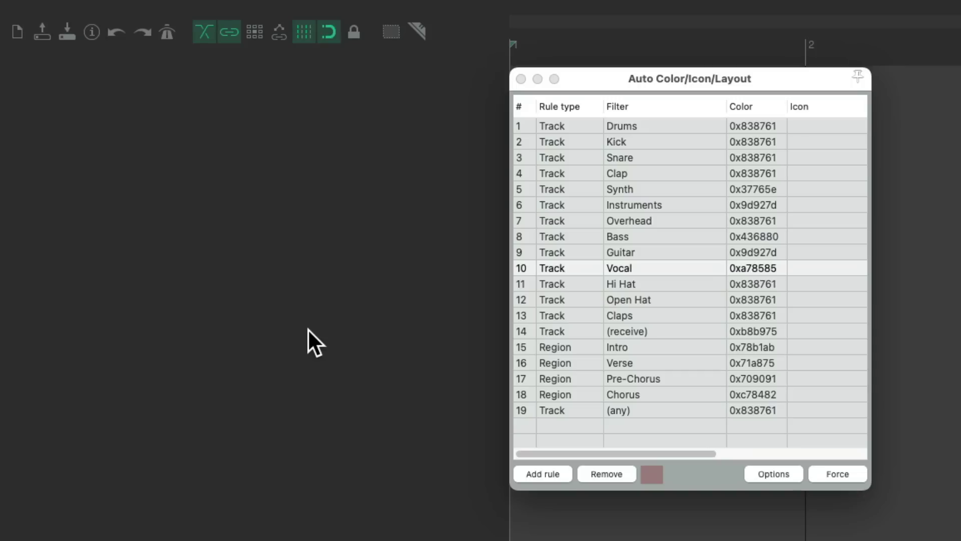
Select the catch-all (any) Auto Color rule and insert three new olive-coloured tracks
{"action": "left_click", "coordinate": [669, 410]}
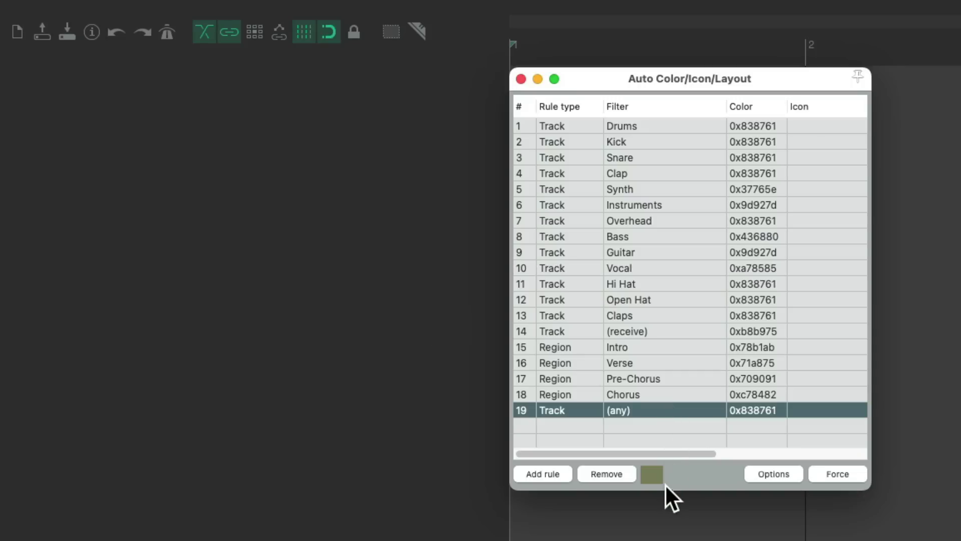
{"action": "double_click", "coordinate": [293, 180]}
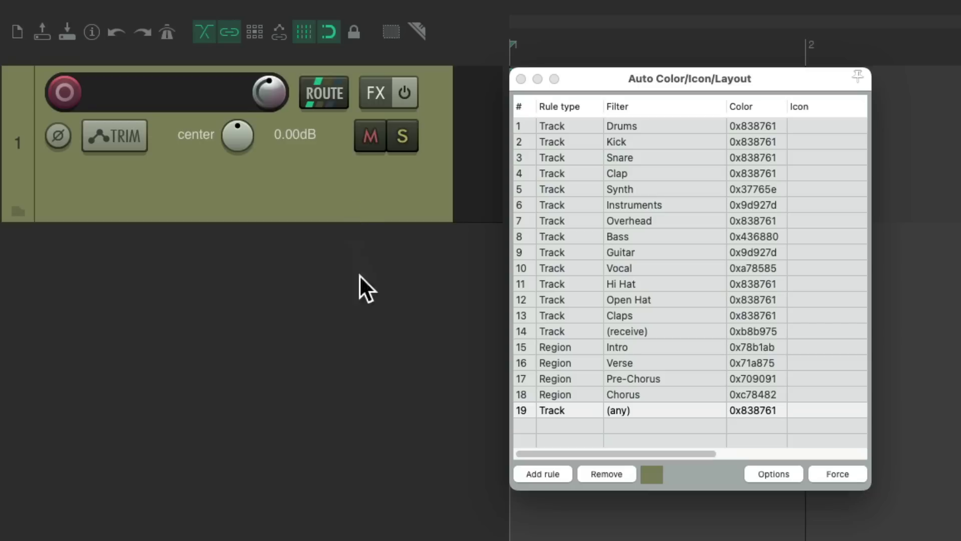
{"action": "double_click", "coordinate": [366, 306]}
{"action": "double_click", "coordinate": [383, 451]}
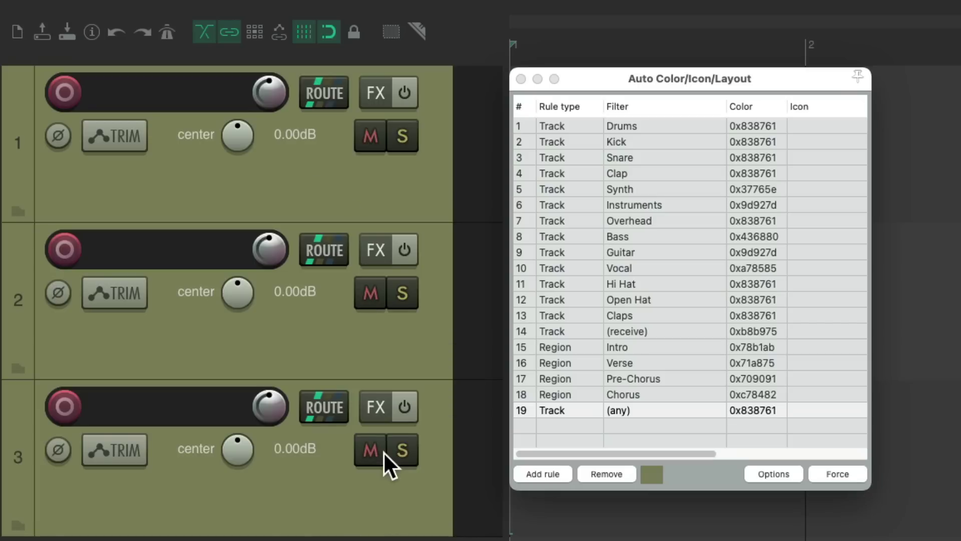